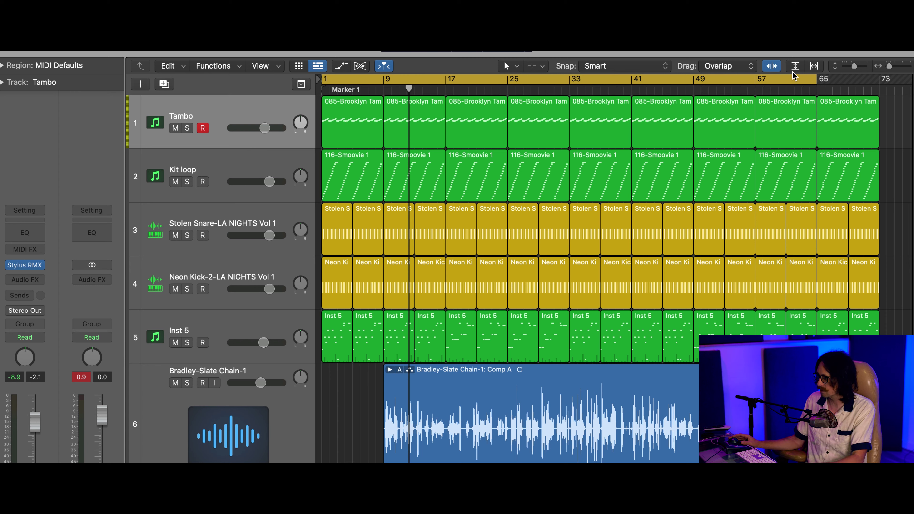
Step: Play the song from about bar 6, then select track 6's Comp A vocal region and show its takes
double_click(362, 90)
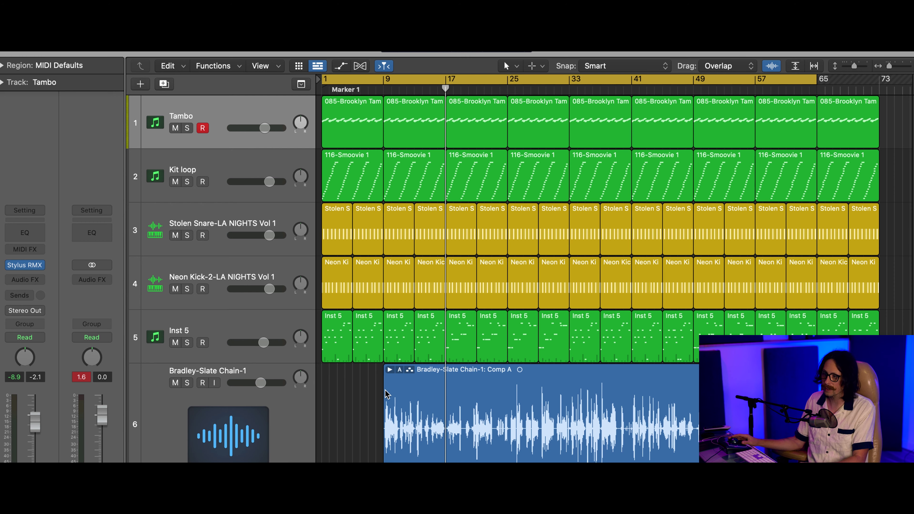
key(z)
click(394, 336)
key(z)
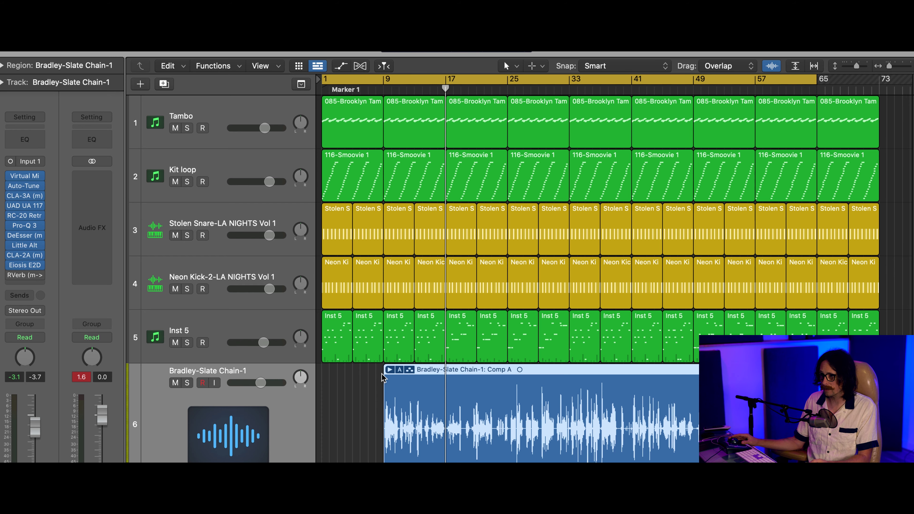
click(390, 370)
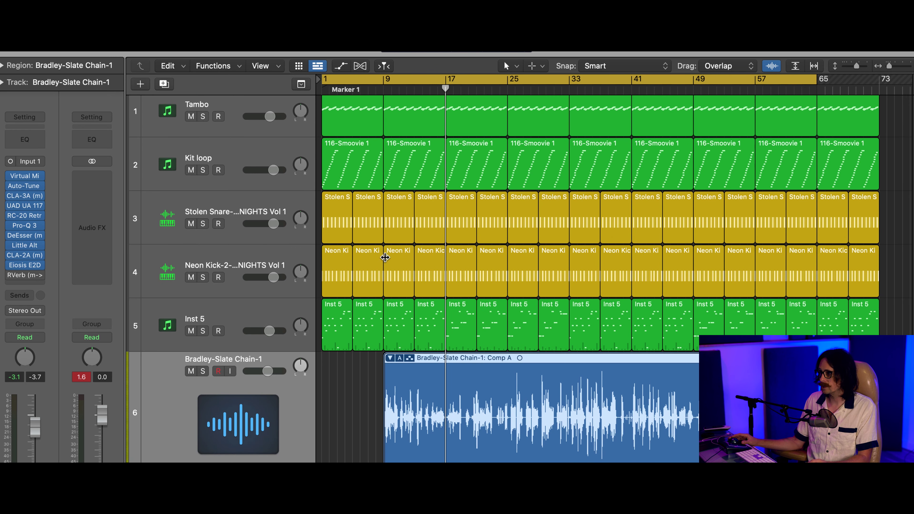
Step: Collapse the take folder and Option-drag a copy of Comp A onto a new track 7
click(389, 358)
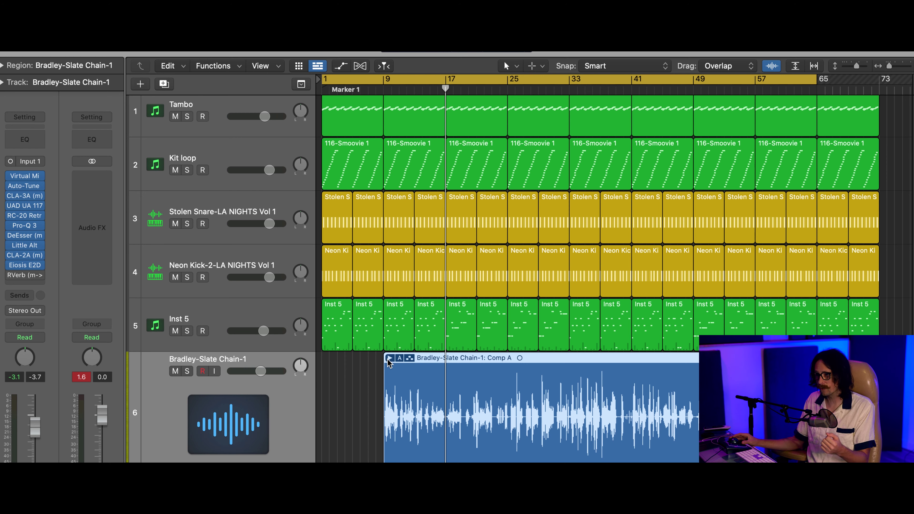
scroll(261, 416, down, 1)
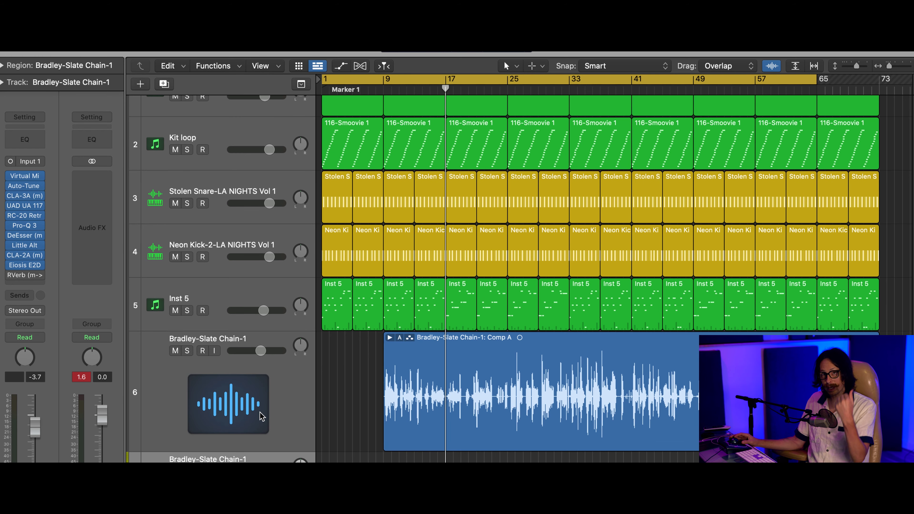
click(261, 416)
drag(455, 393, 504, 458)
scroll(504, 458, down, 3)
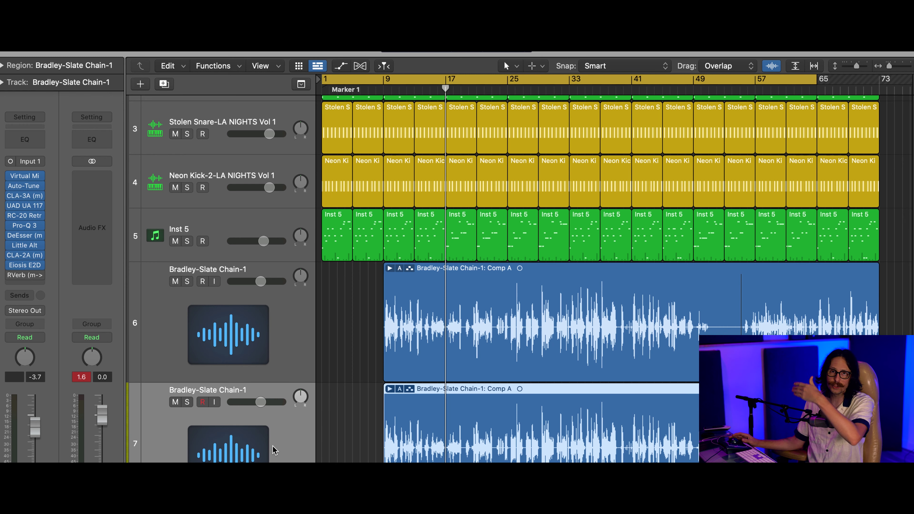
Step: Mute the backup copy on track 7, leaving its track icon unchanged
click(175, 402)
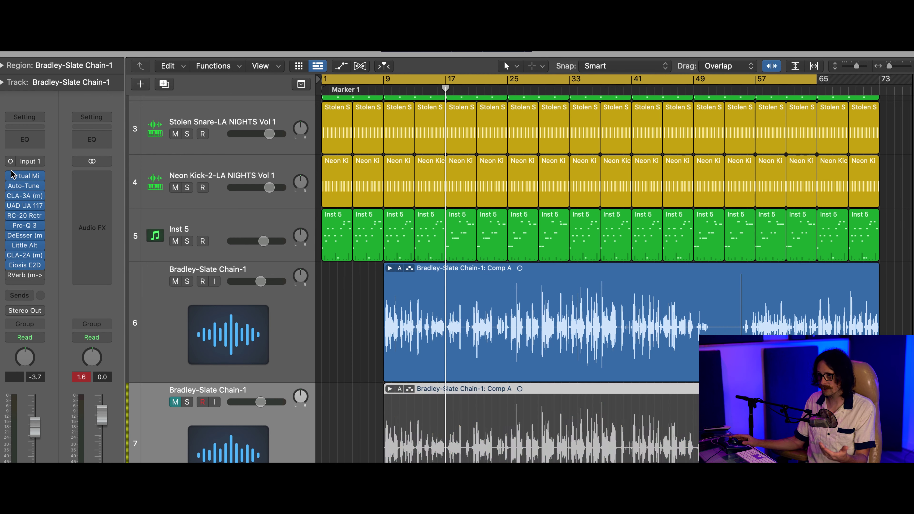
mouse_move(11, 178)
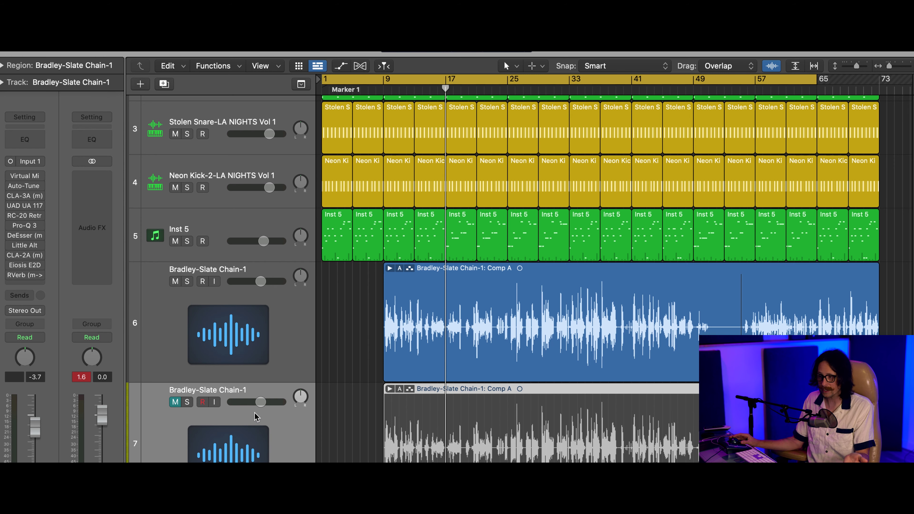
click(226, 431)
click(199, 442)
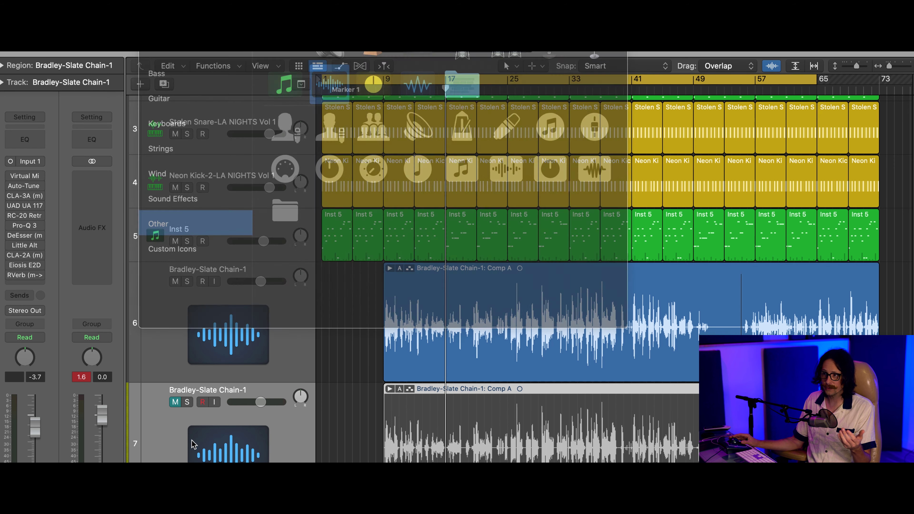
right_click(172, 442)
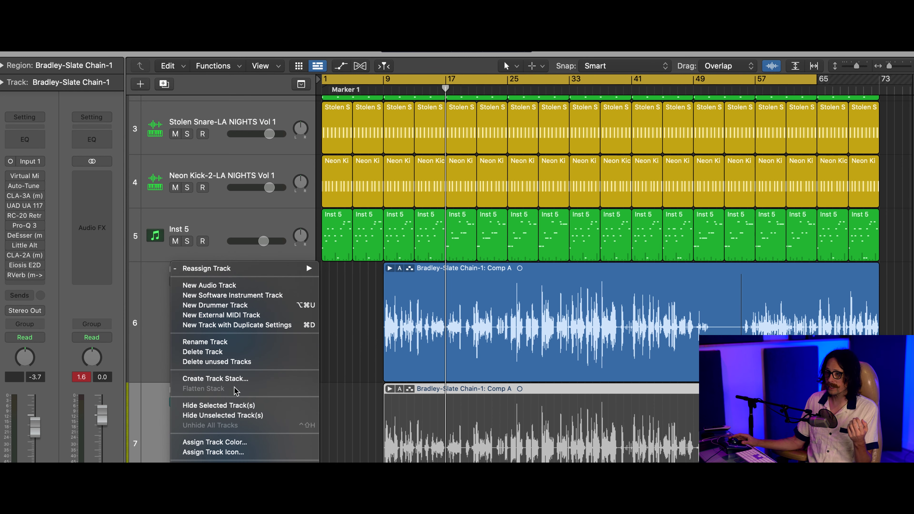
Step: Hide backup track 7 and flatten and merge the takes into one Comp A region on track 6
click(235, 406)
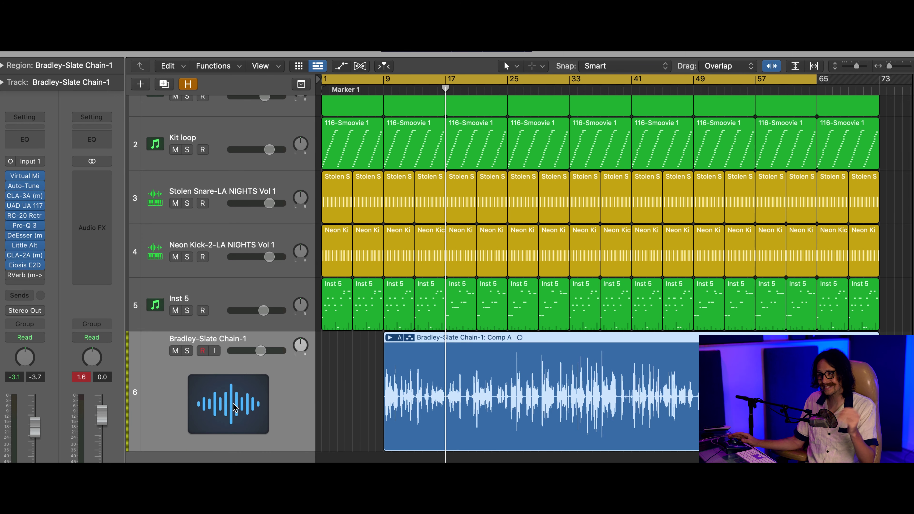
click(398, 338)
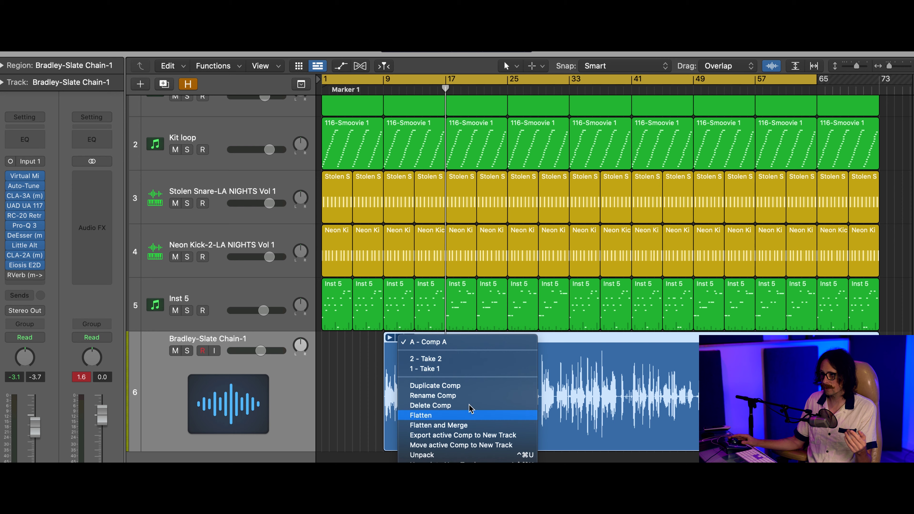
click(475, 426)
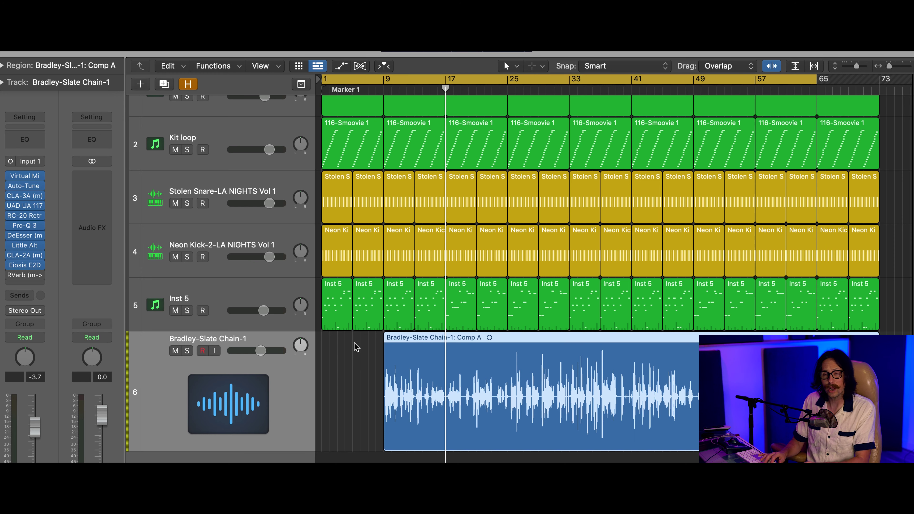
key(alt+k)
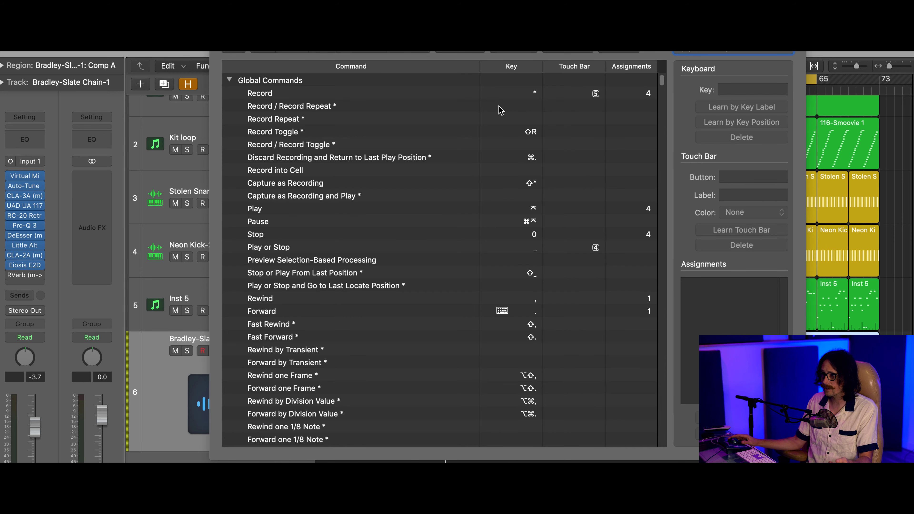
drag(614, 30, 448, 107)
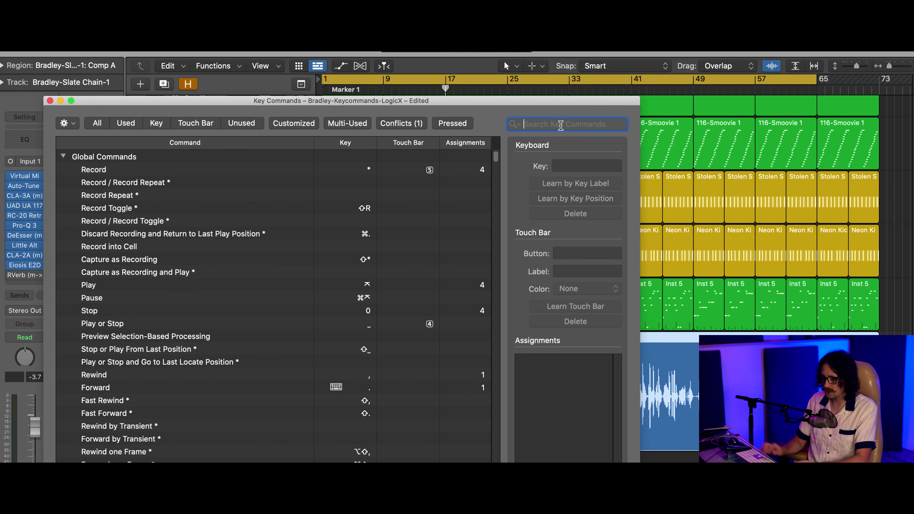
text(zoom tool)
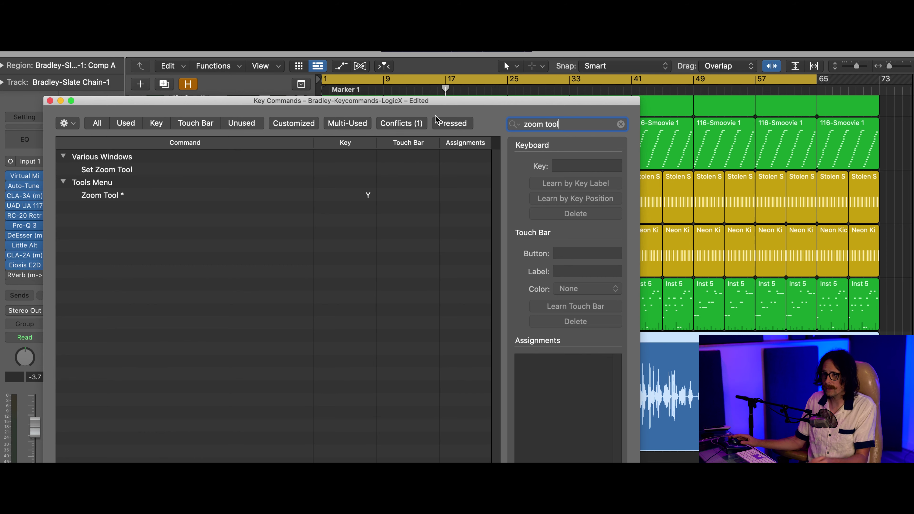
click(135, 198)
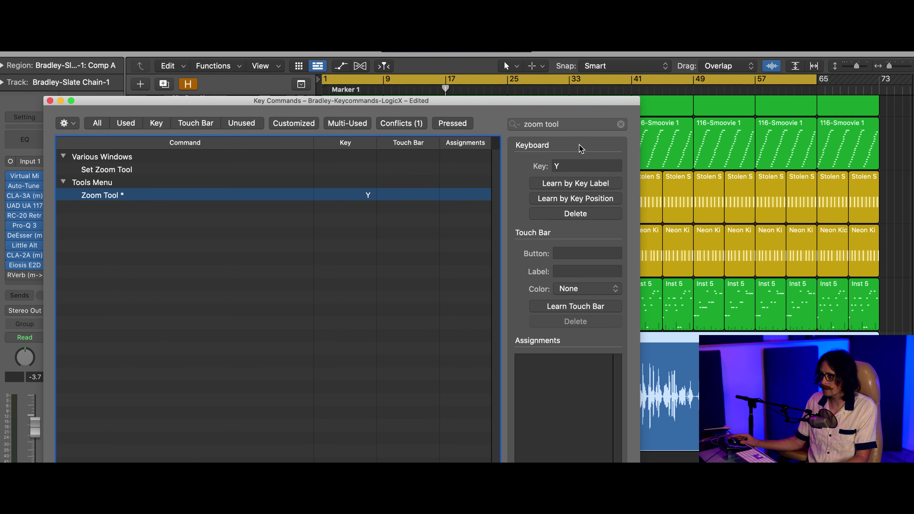
click(571, 124)
text(zo)
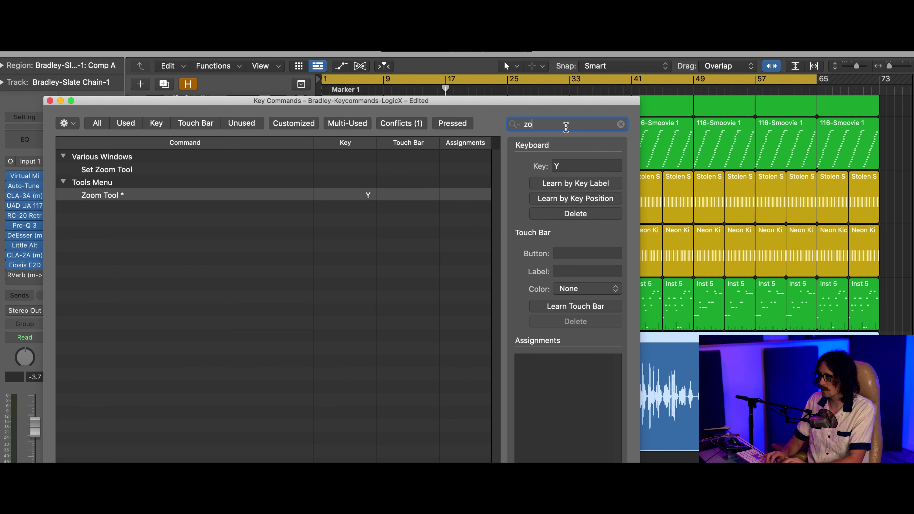
text(om)
scroll(212, 317, up, 2)
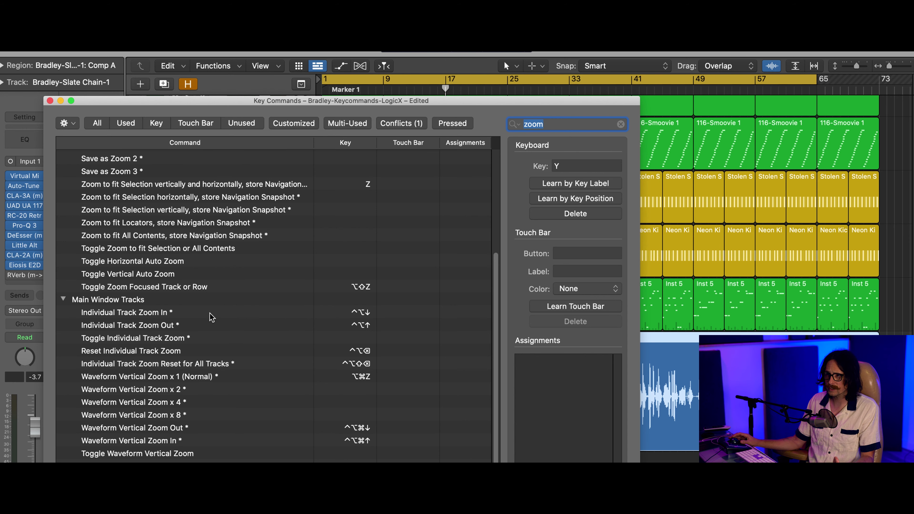
scroll(344, 244, up, 4)
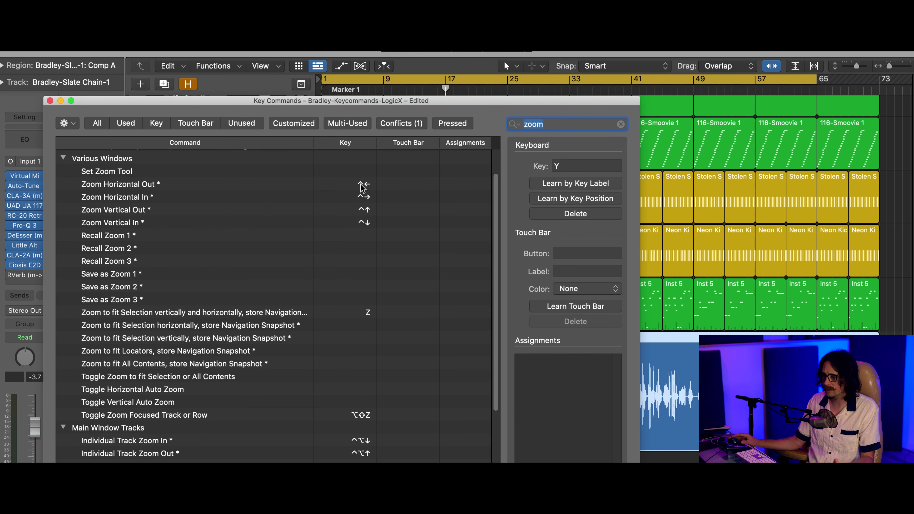
scroll(362, 188, up, 2)
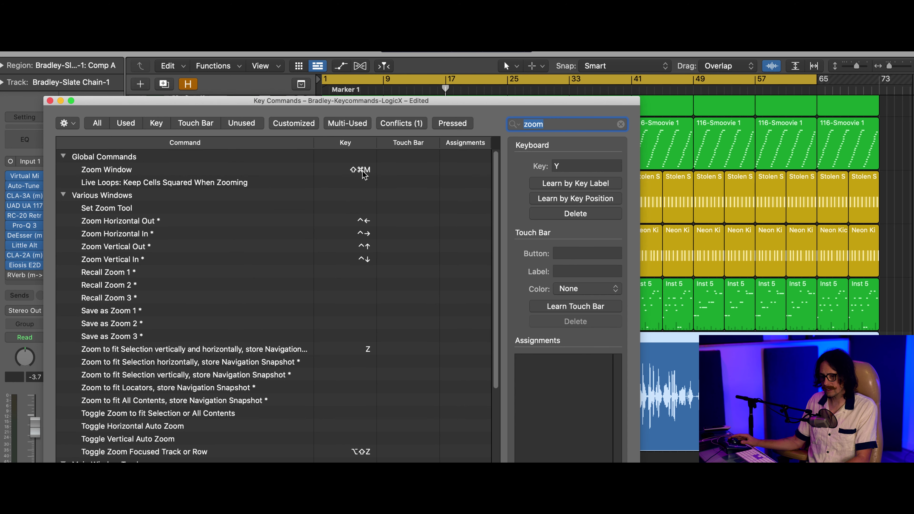
click(148, 172)
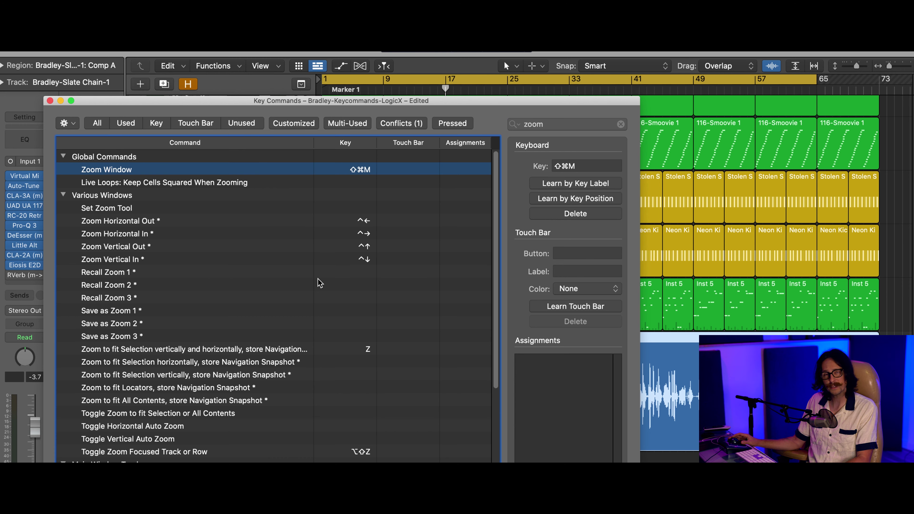
scroll(319, 309, down, 8)
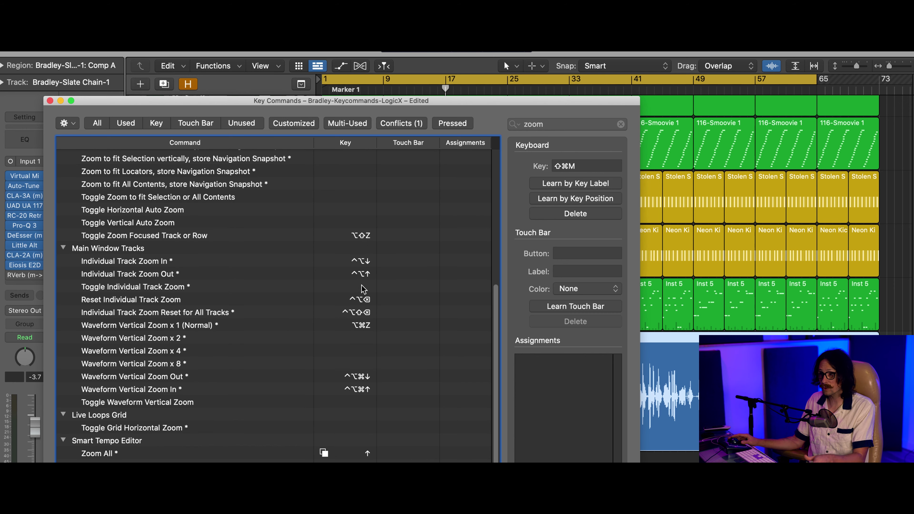
click(50, 101)
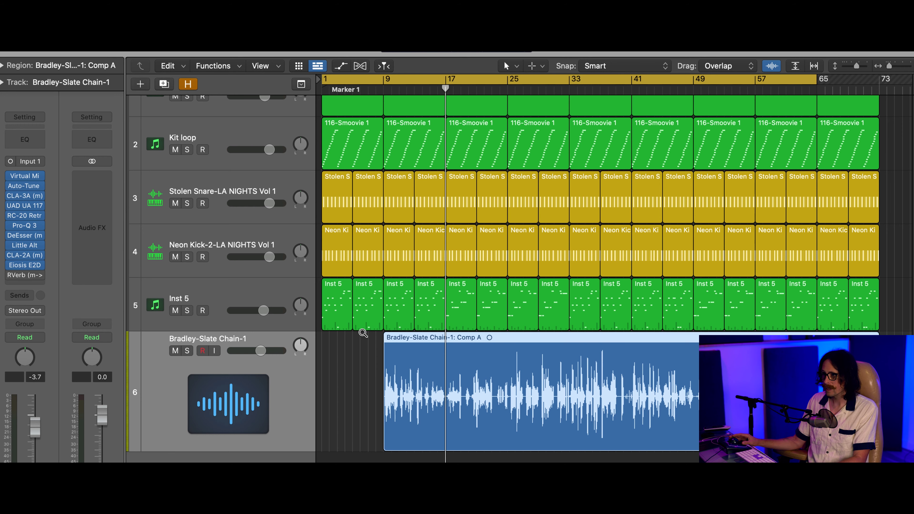
Step: Zoom the view to the Comp A vocal across bars 7–23 and enlarge its waveform vertically
drag(364, 333, 501, 450)
drag(373, 204, 500, 370)
drag(463, 213, 605, 420)
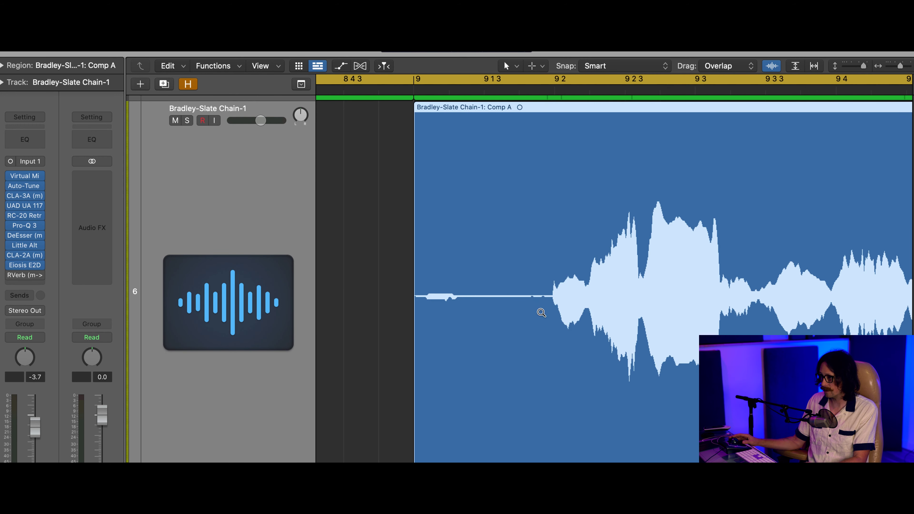
ctrl+alt+click(432, 319)
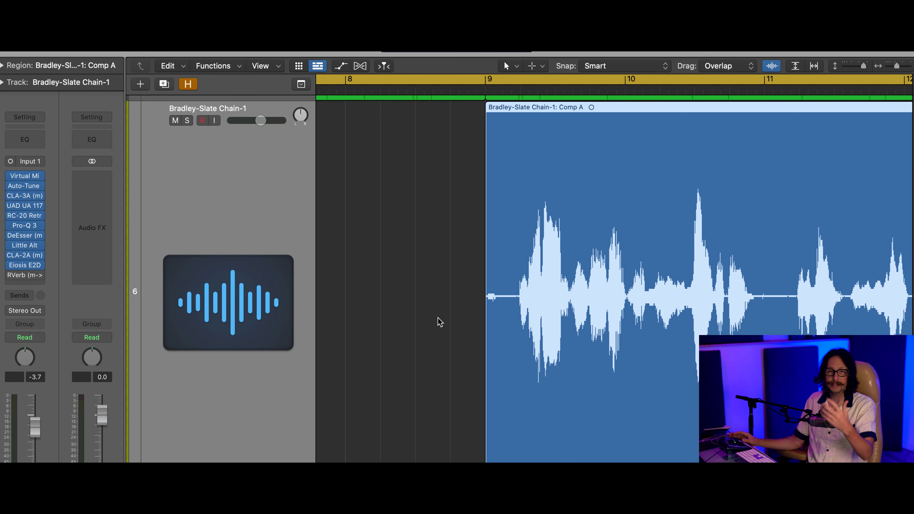
ctrl+alt+click(509, 285)
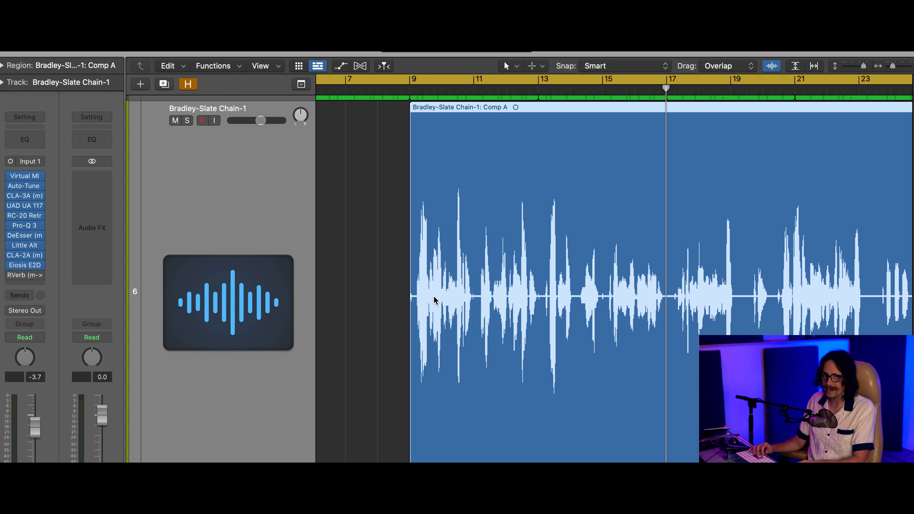
scroll(435, 301, up, 3)
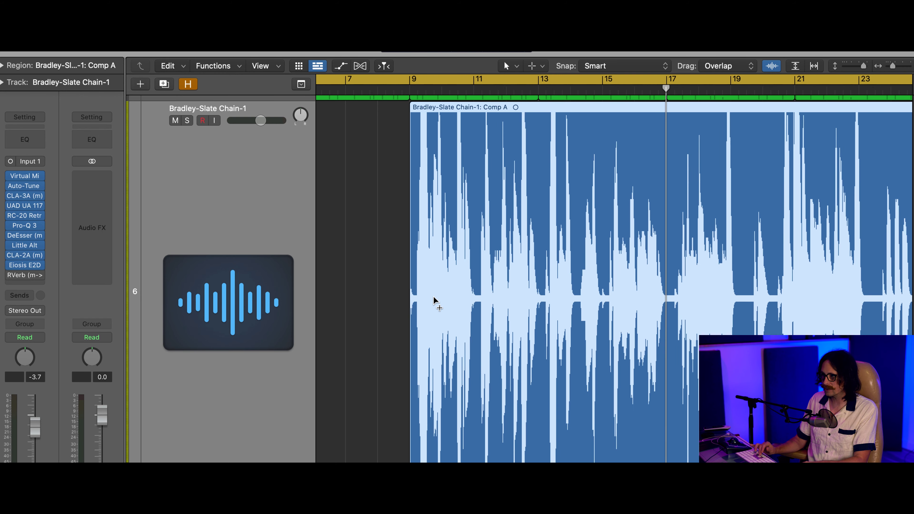
Step: Zoom in on bars 9–14 of the vocal and reselect the Comp A region
scroll(436, 301, down, 3)
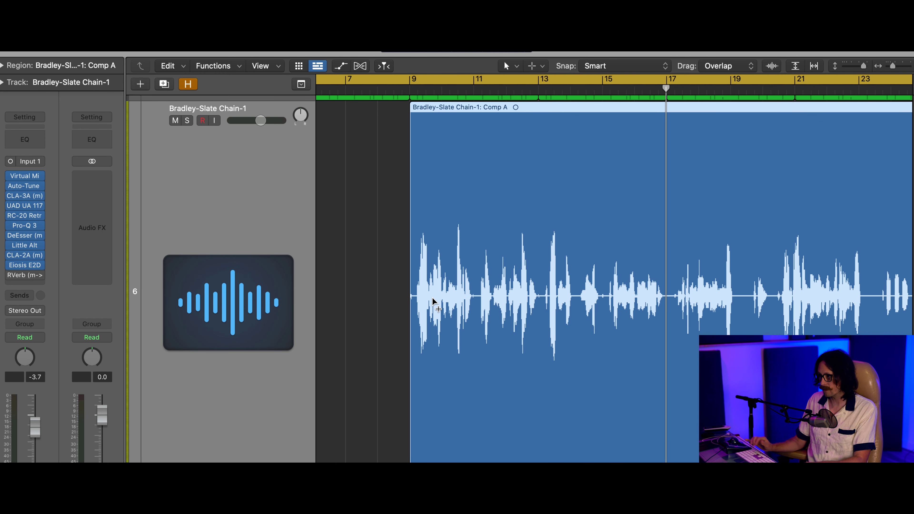
key(z)
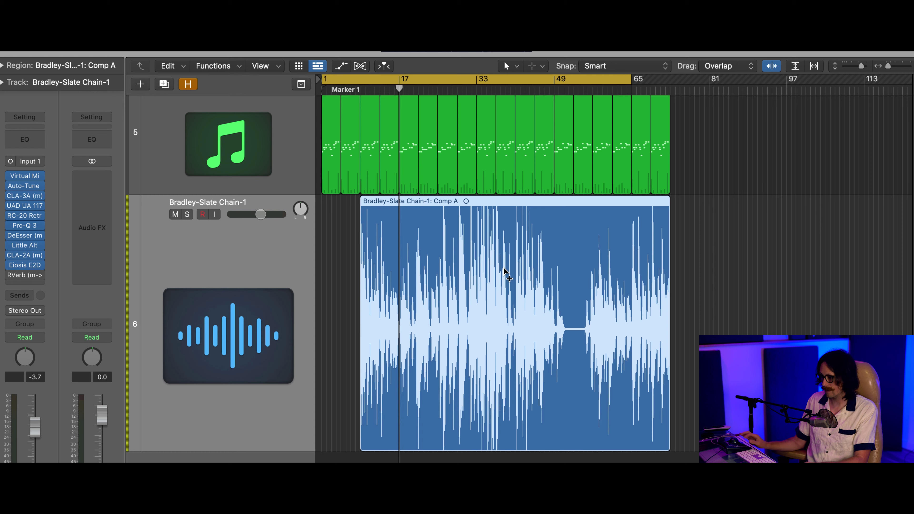
drag(343, 257, 494, 391)
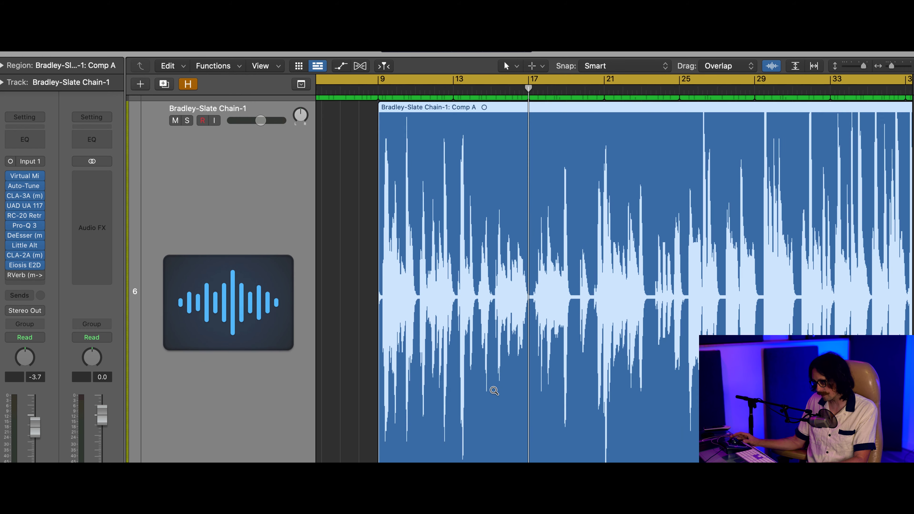
drag(375, 202, 484, 353)
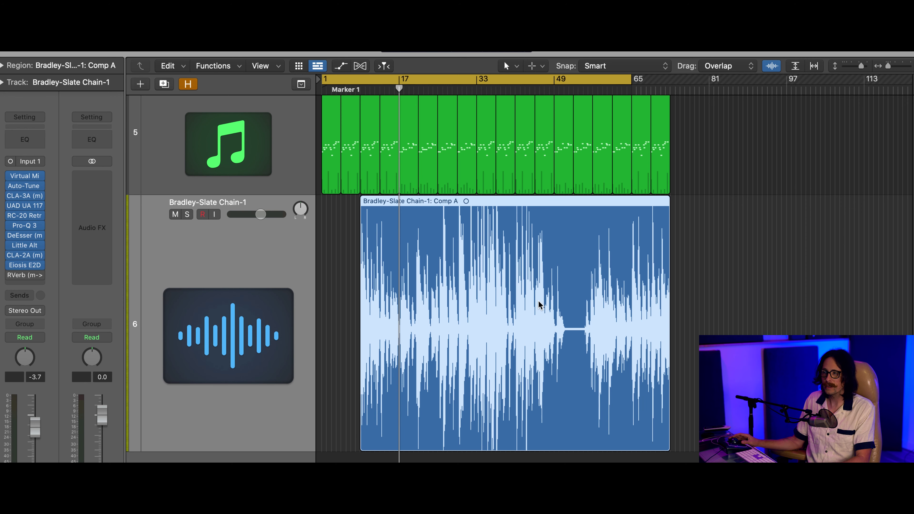
drag(362, 259, 481, 443)
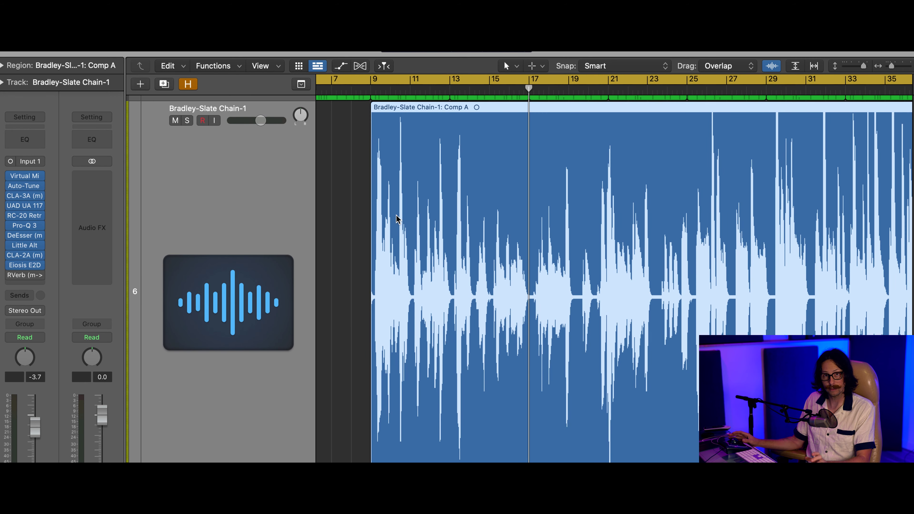
click(370, 244)
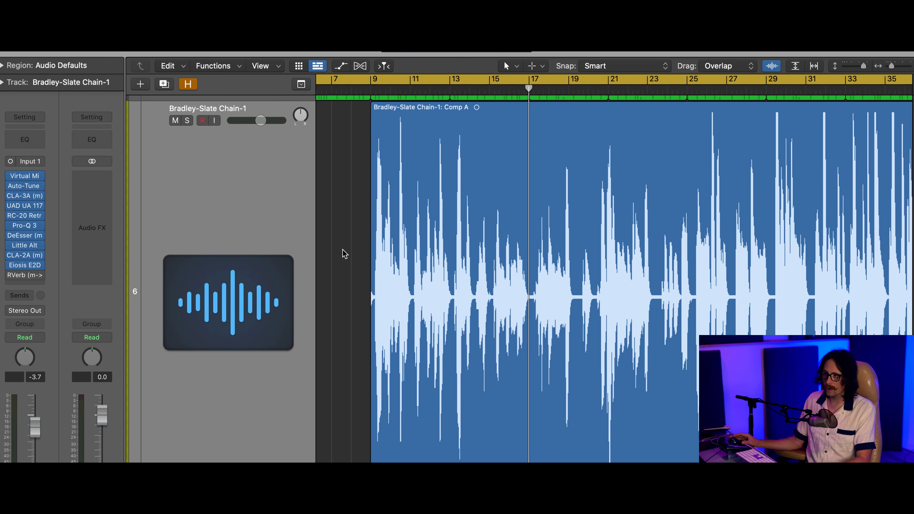
click(376, 254)
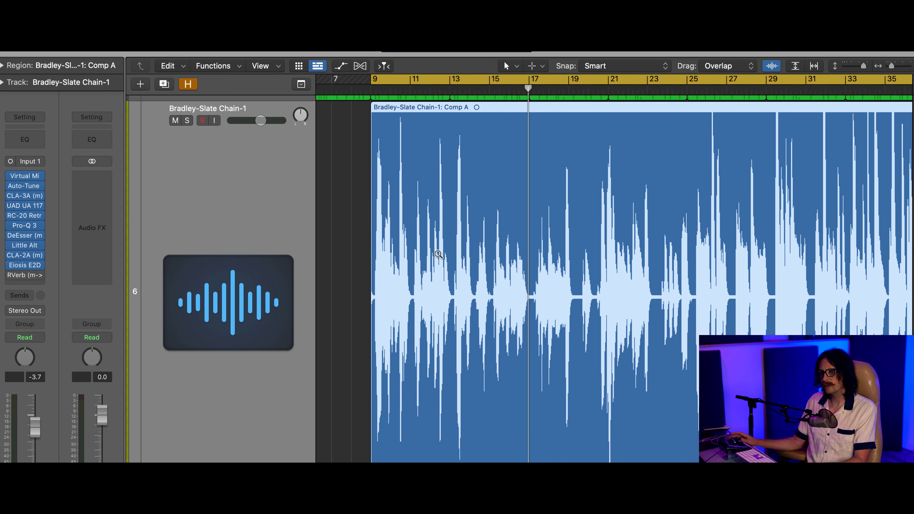
Step: Zoom to the start of Comp A and play the vocal from the region start
key(z)
ctrl+alt+drag(339, 187, 447, 383)
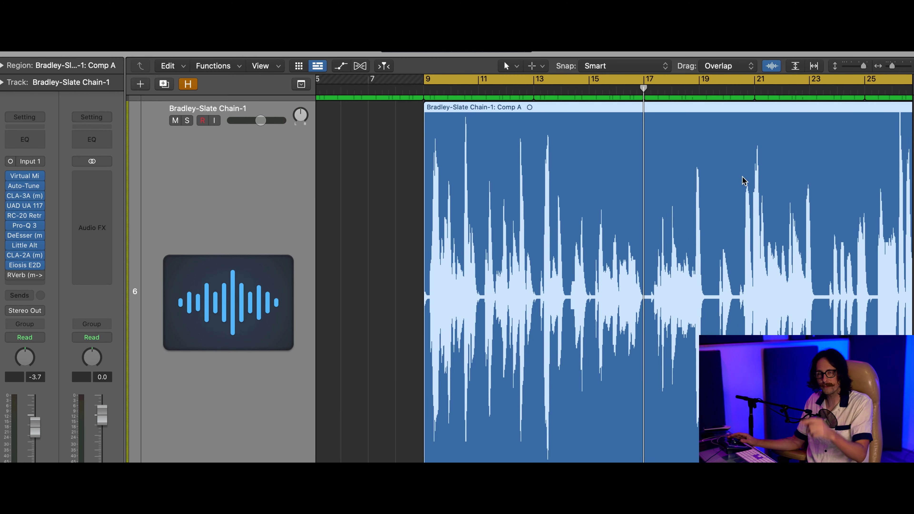
key(shift+space)
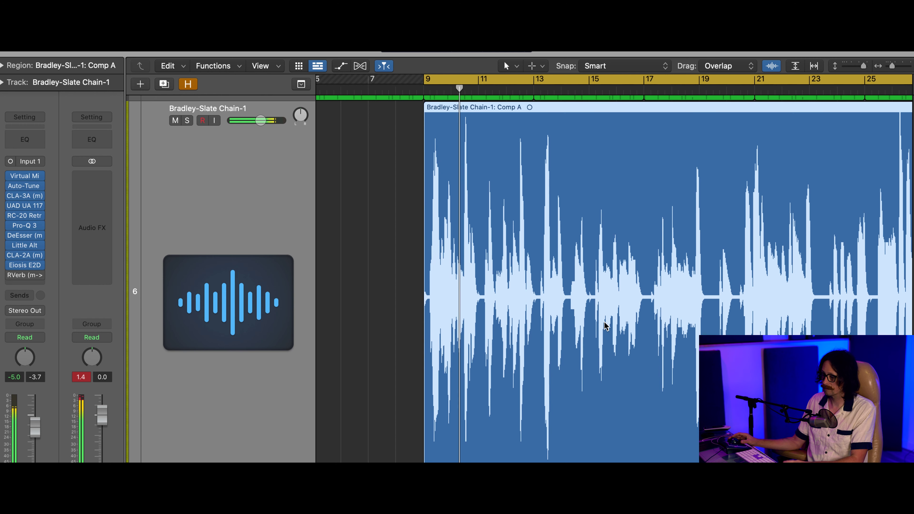
Step: Restart vocal playback from the Comp A region start
key(shift+space)
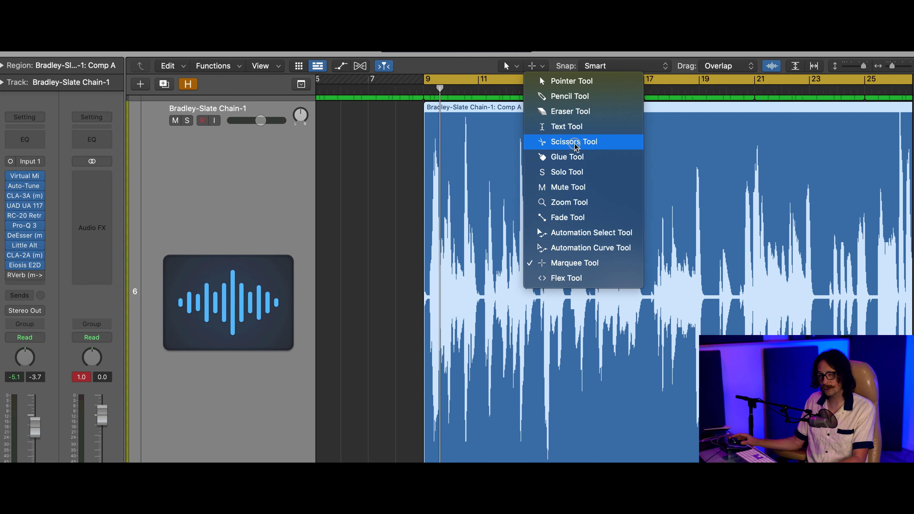
Step: Close the tool list, keeping the Marquee Tool as the second tool
click(564, 267)
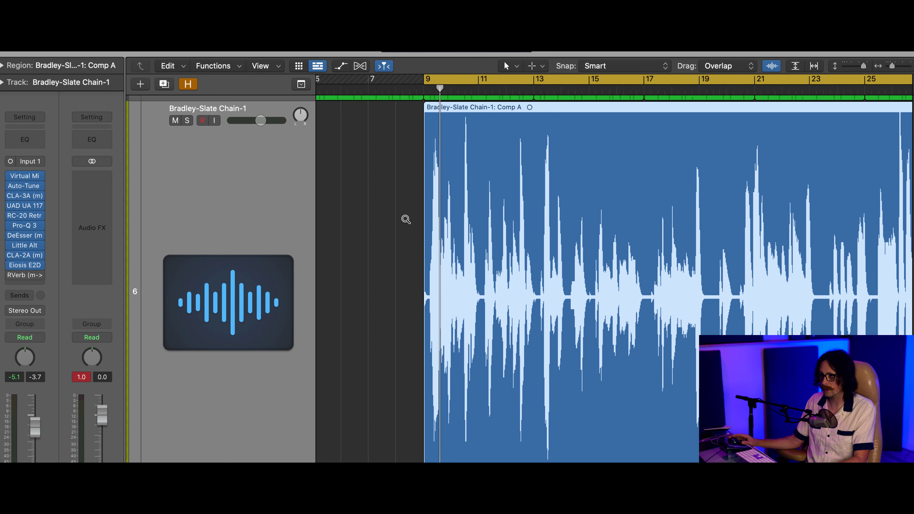
Step: Scissor-cut the Comp A vocal at each breath gap through bar 13, creating pieces up to Comp A.8
drag(405, 219, 522, 409)
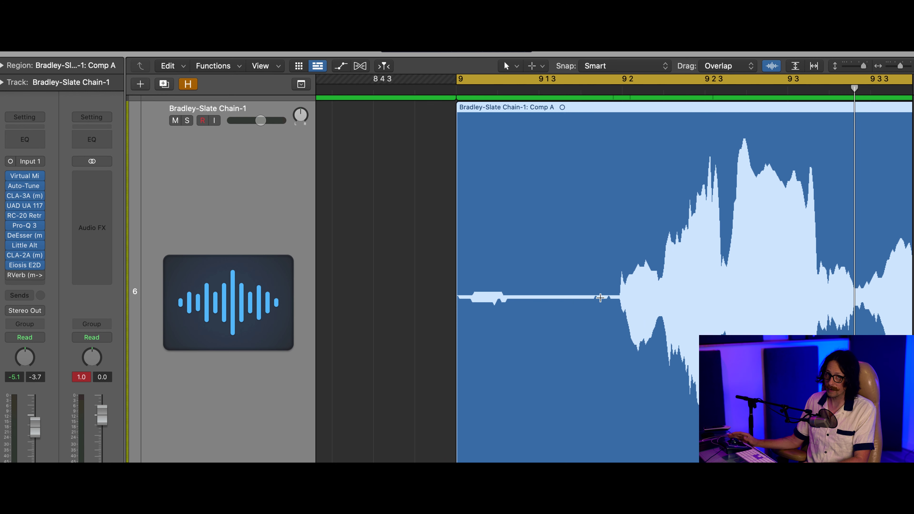
click(612, 299)
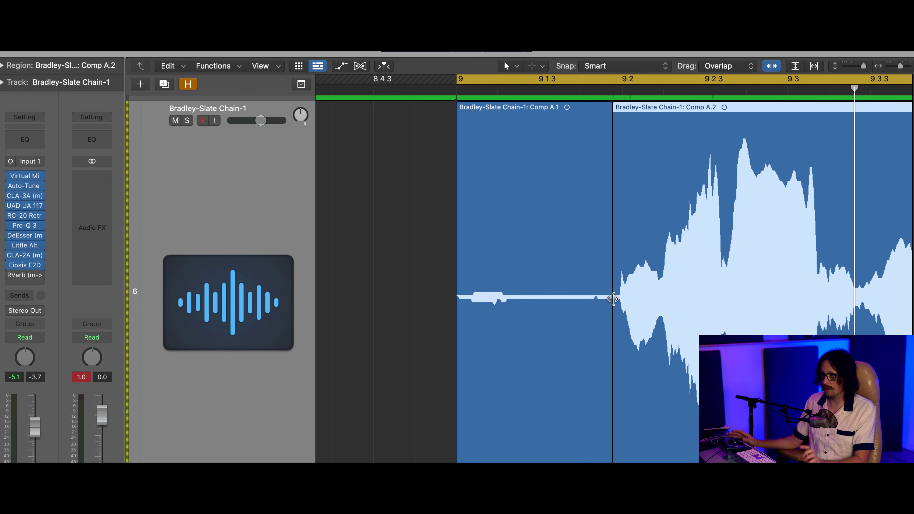
ctrl+alt+click(637, 234)
scroll(468, 260, right, 3)
drag(547, 234, 659, 321)
click(557, 322)
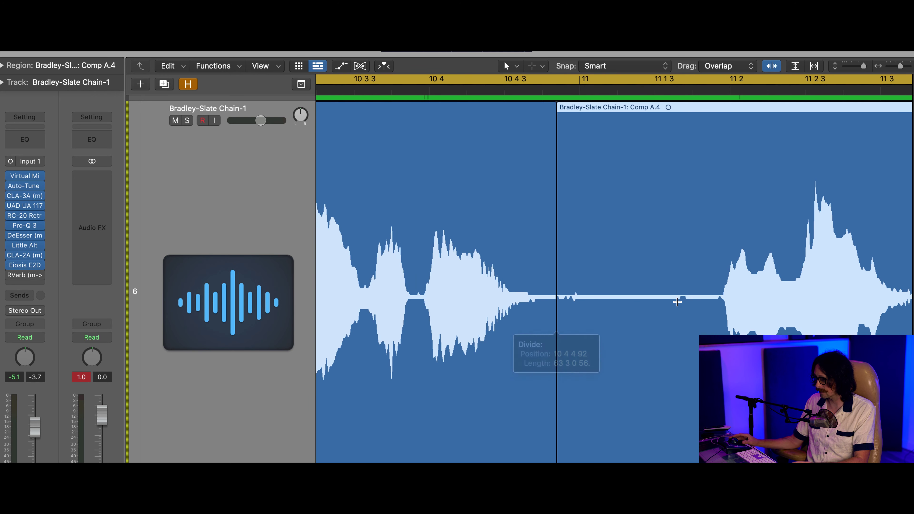
click(710, 306)
ctrl+alt+click(541, 260)
drag(540, 259, 729, 393)
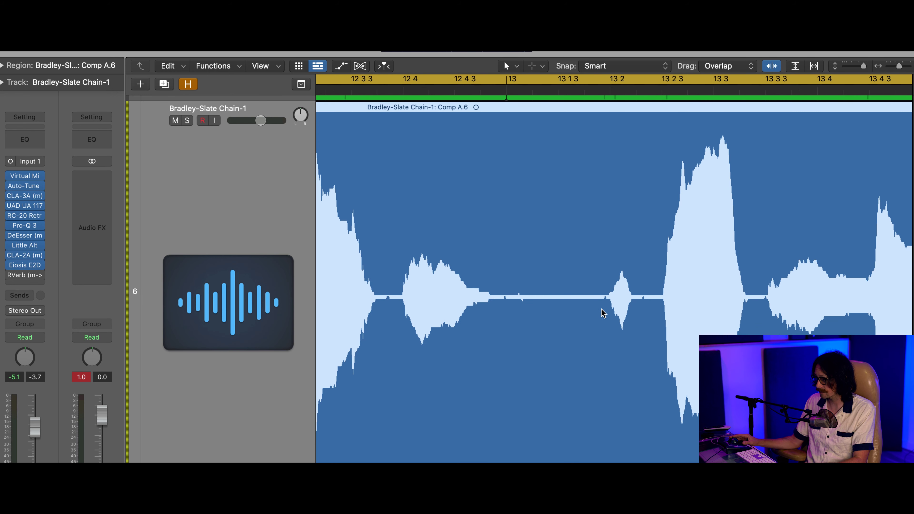
click(589, 312)
Step: Split off the breath as Comp A.9 and set its Region inspector Gain to -4.7 dB
click(654, 310)
ctrl+alt+click(654, 310)
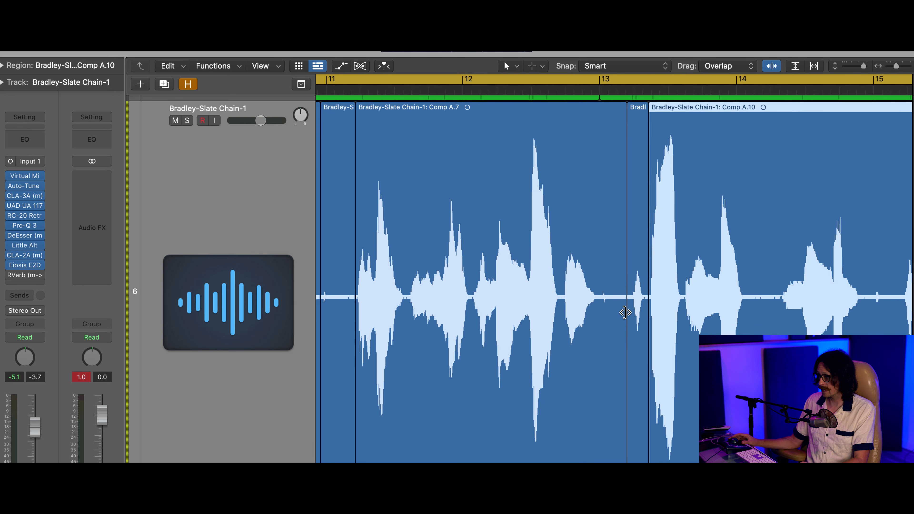
click(640, 323)
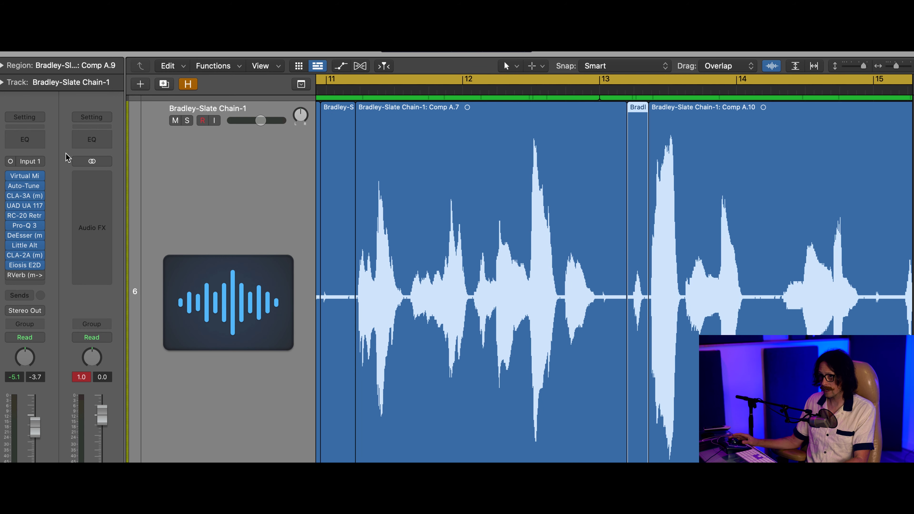
click(3, 66)
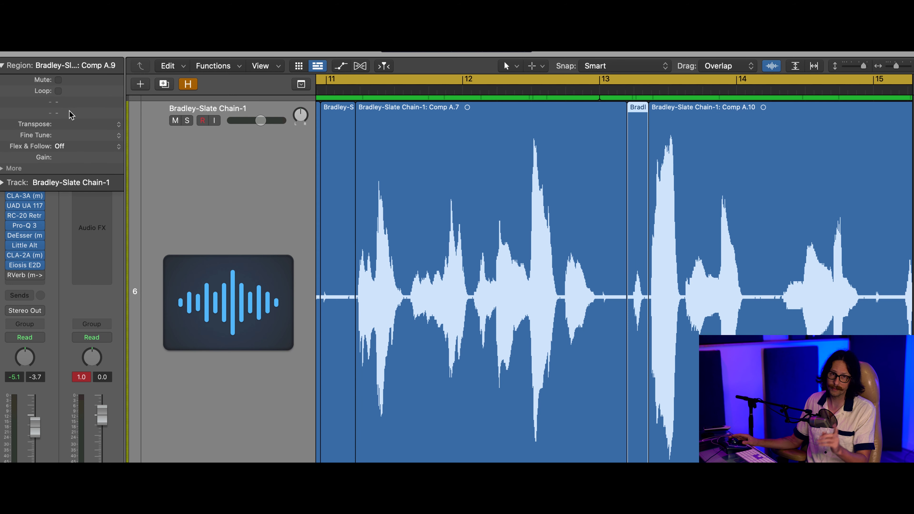
drag(63, 161, 62, 166)
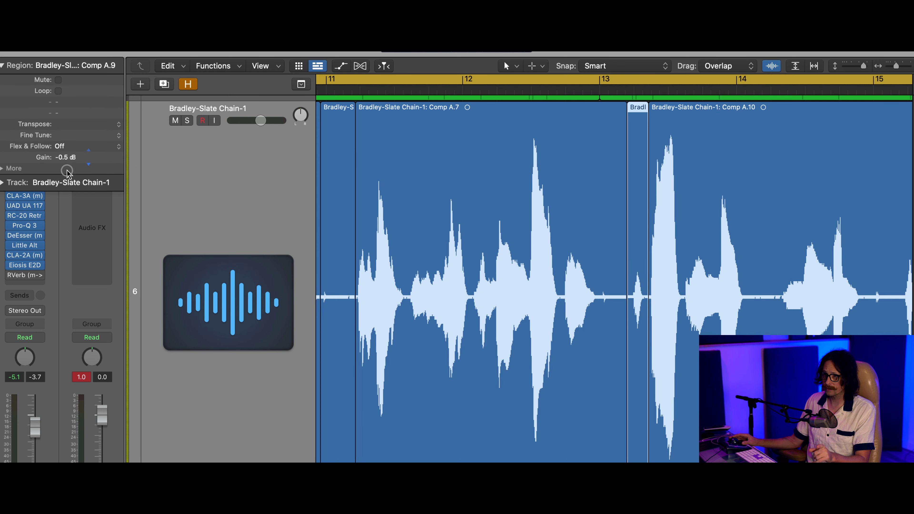
scroll(688, 295, up, 5)
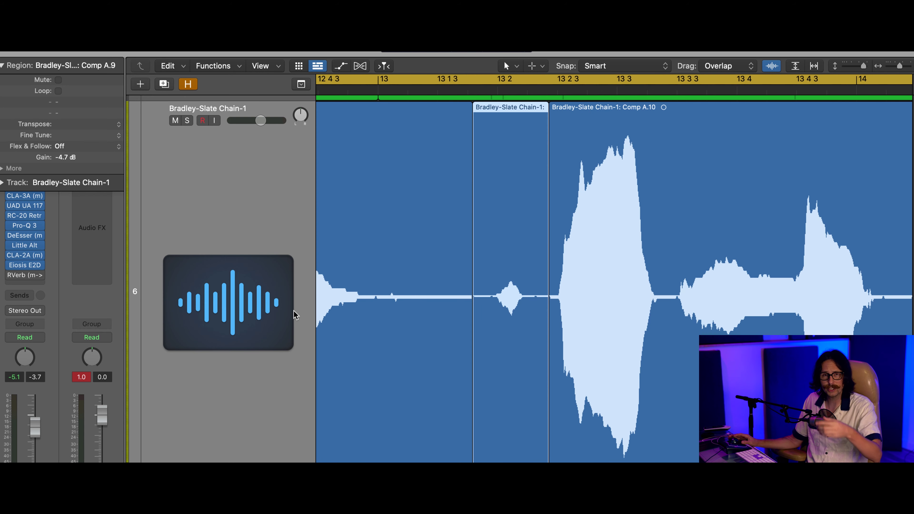
mouse_move(39, 220)
mouse_move(16, 238)
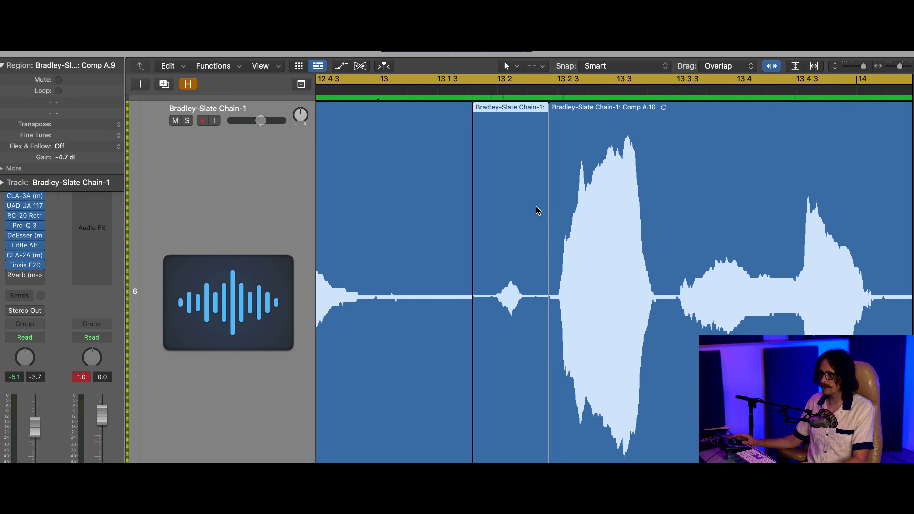
Step: Add crossfades at the Comp A.9/A.10 and Comp A.7/A.9 boundaries
drag(472, 194, 653, 331)
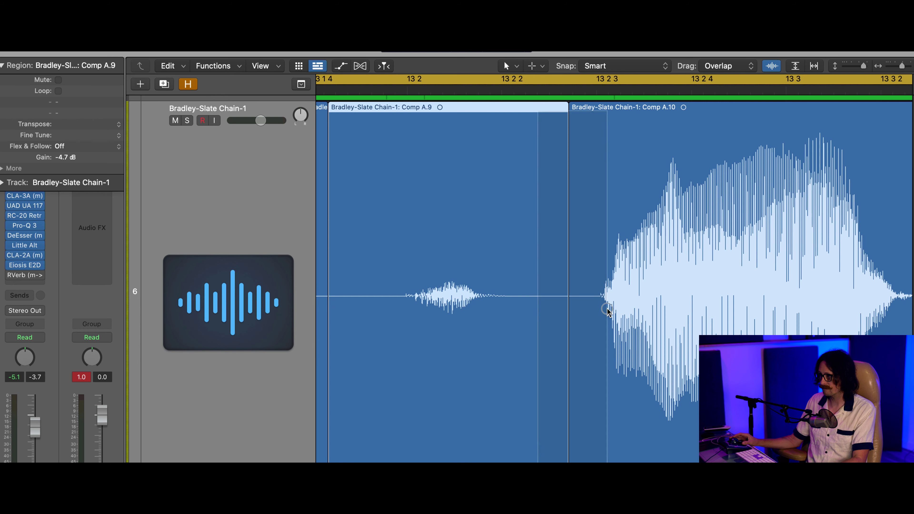
click(607, 309)
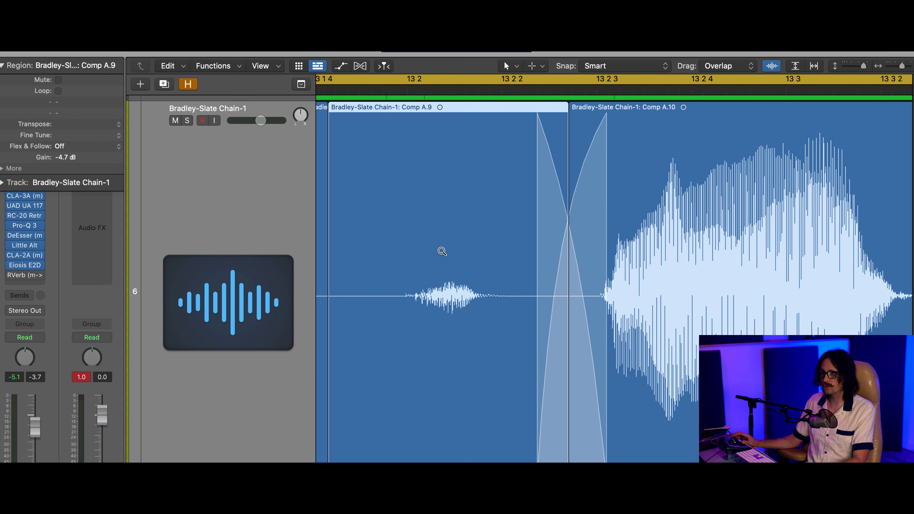
key(super+Left)
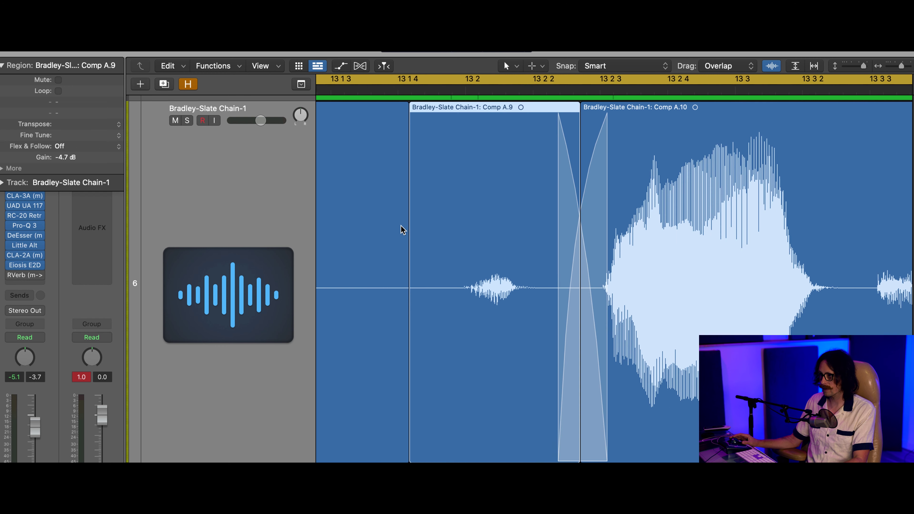
drag(383, 246, 453, 264)
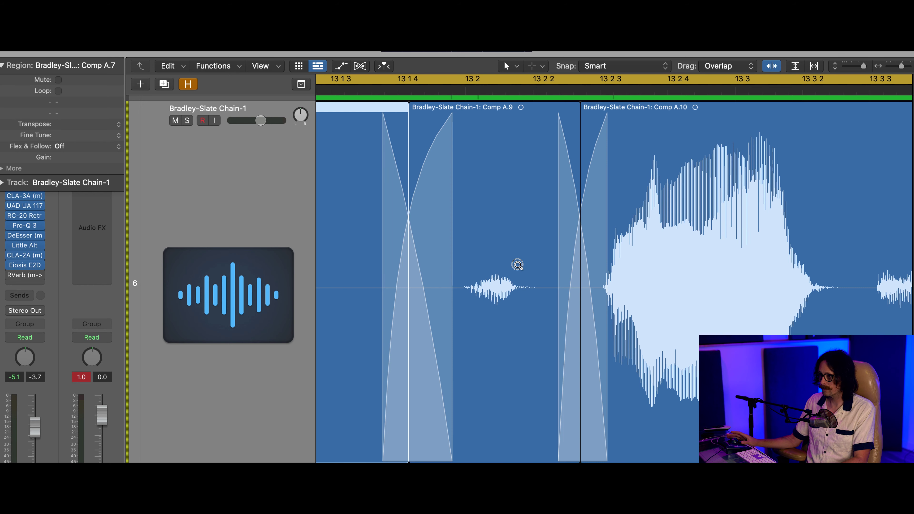
ctrl+alt+click(518, 266)
Step: Split the vocal region exactly at the note onset near 9 1 4, creating Comp A.12
ctrl+alt+click(518, 266)
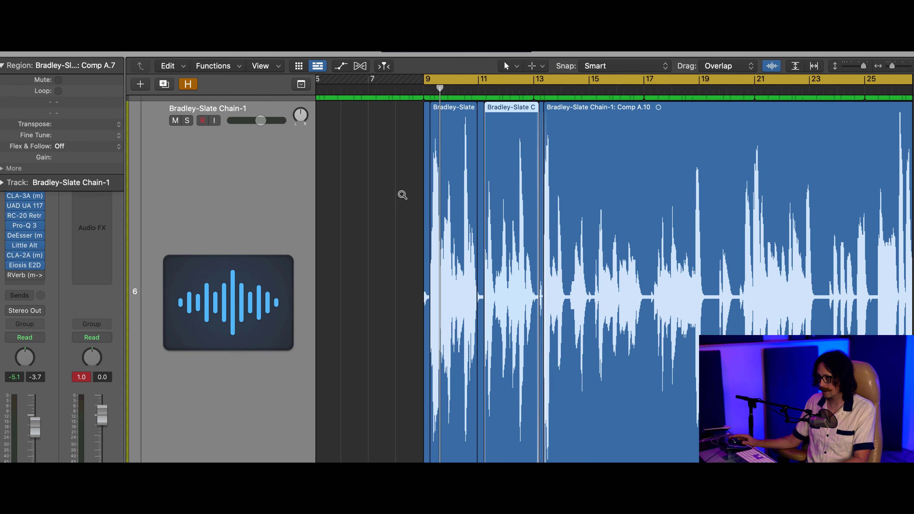
drag(402, 196, 524, 400)
drag(431, 240, 536, 416)
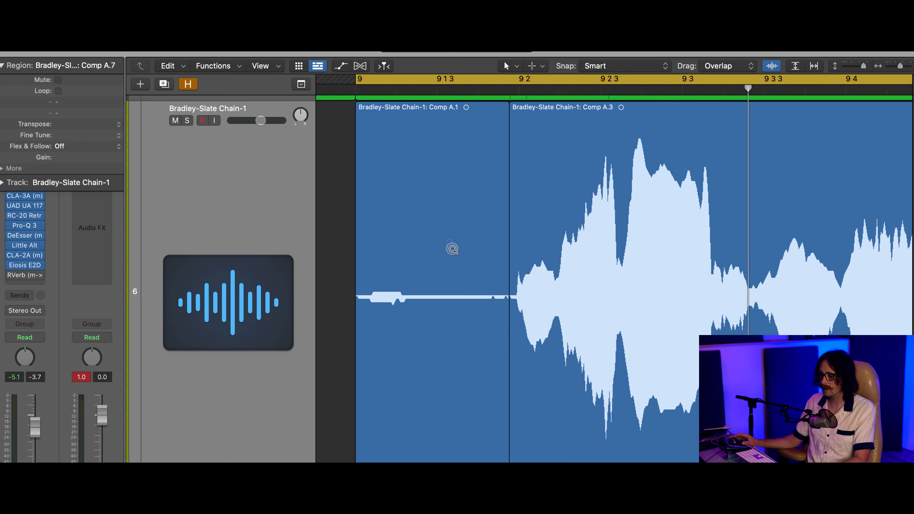
drag(452, 249, 596, 401)
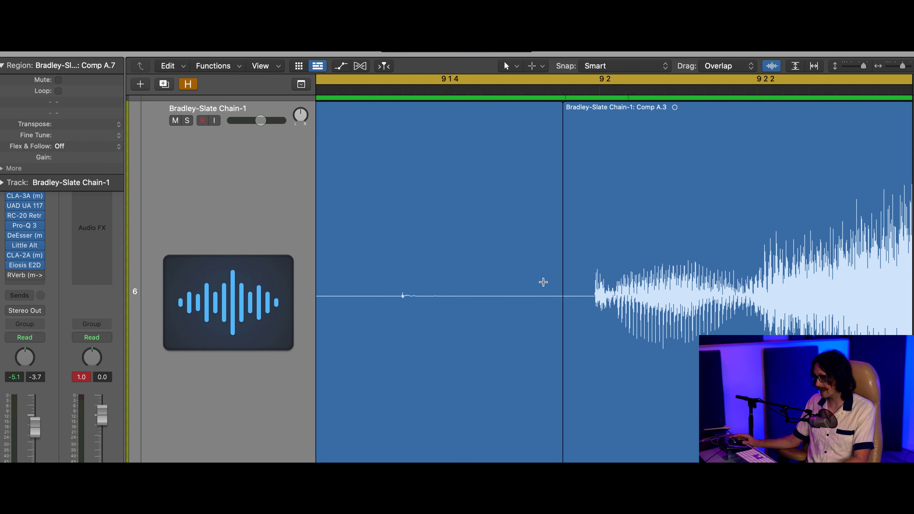
drag(568, 300, 586, 306)
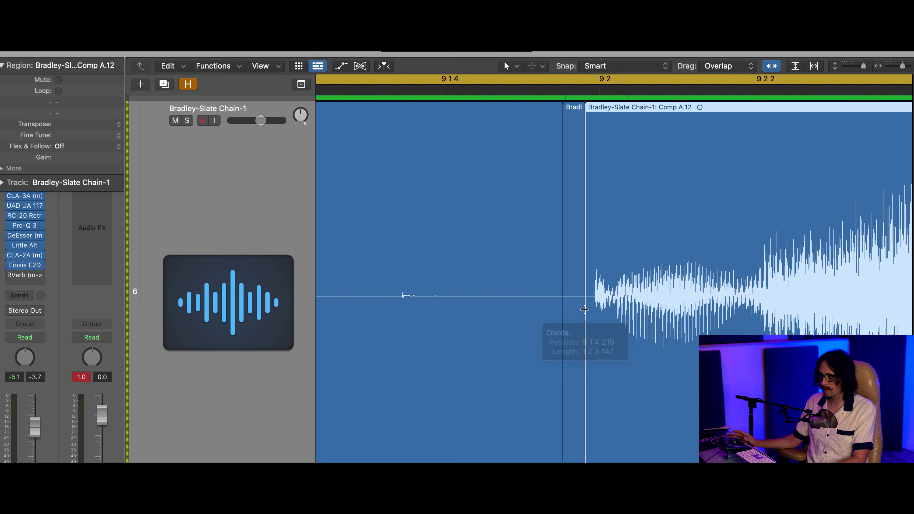
ctrl+alt+click(579, 311)
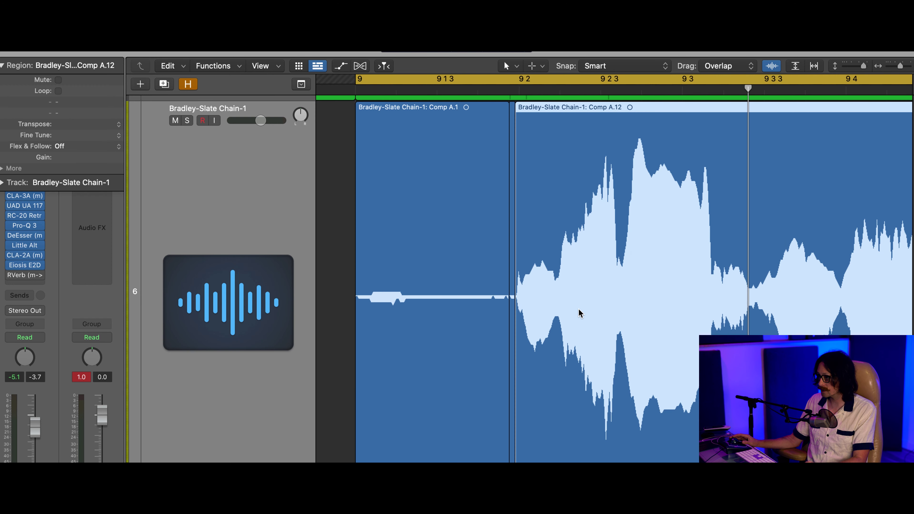
ctrl+alt+click(673, 307)
scroll(674, 306, right, 5)
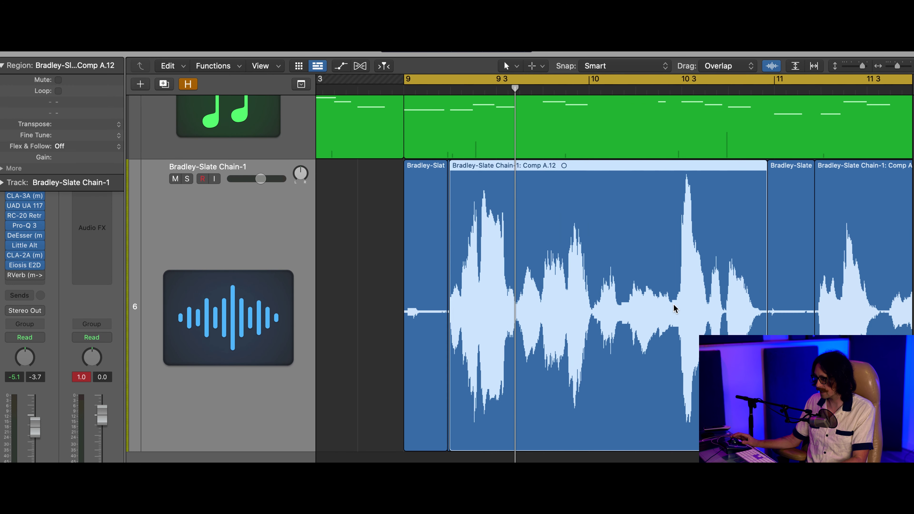
Step: Try cutting out the breath between vocal phrases, then undo the cuts
drag(781, 303, 438, 316)
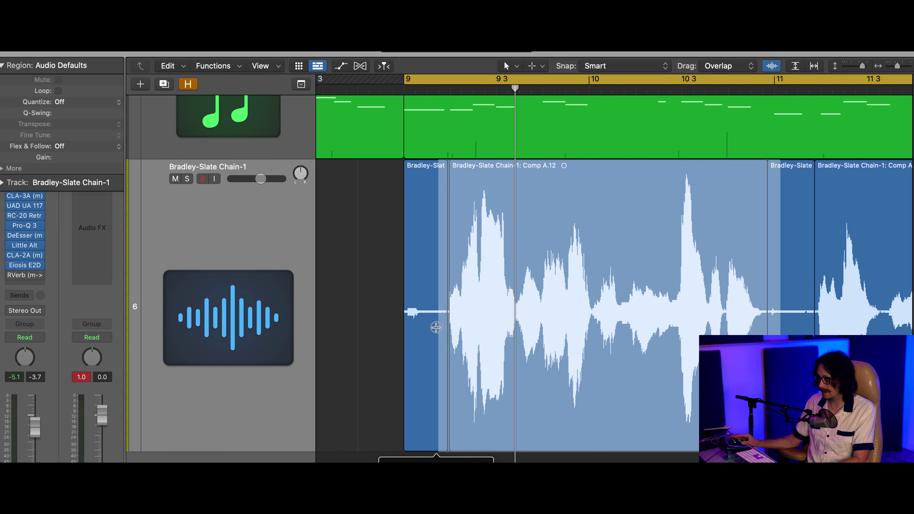
click(698, 294)
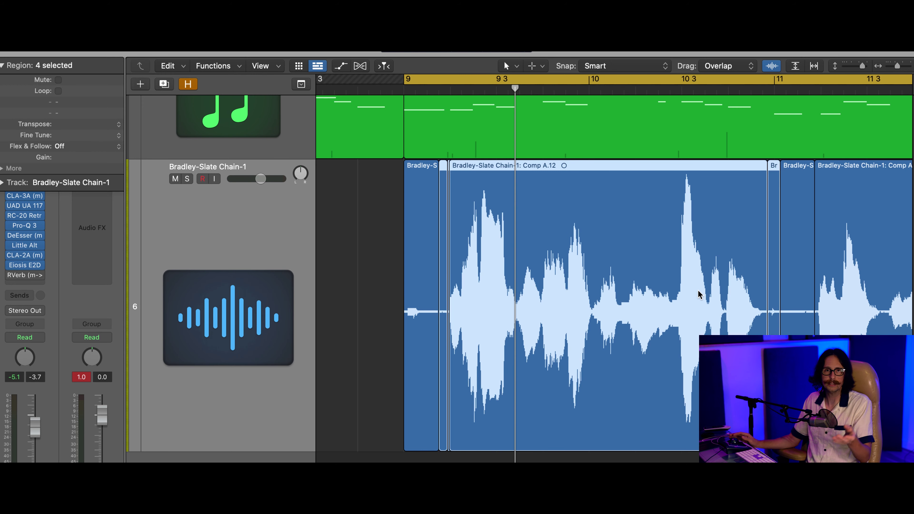
key(super+z)
key(super+z)
key(super+z)
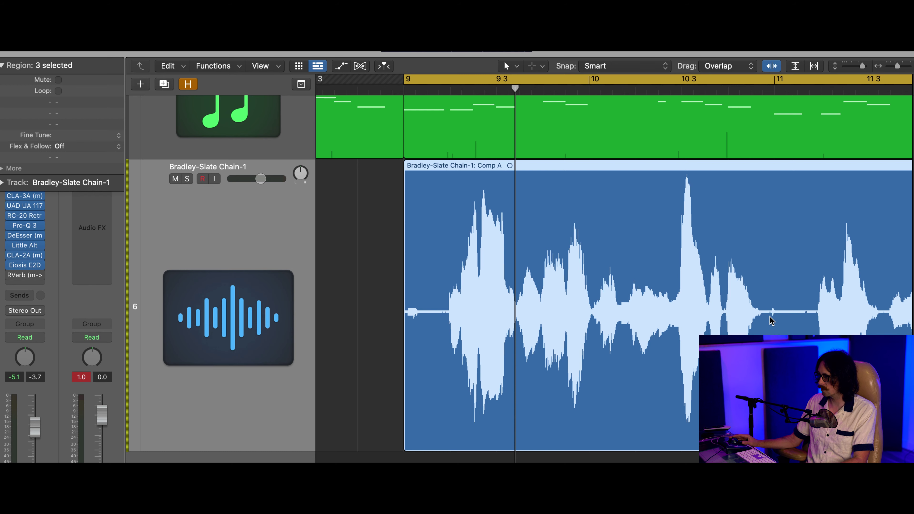
Step: Trial-split Comp A around the phrase, delete the pieces around it, then undo back to one Comp A region
drag(763, 317, 445, 363)
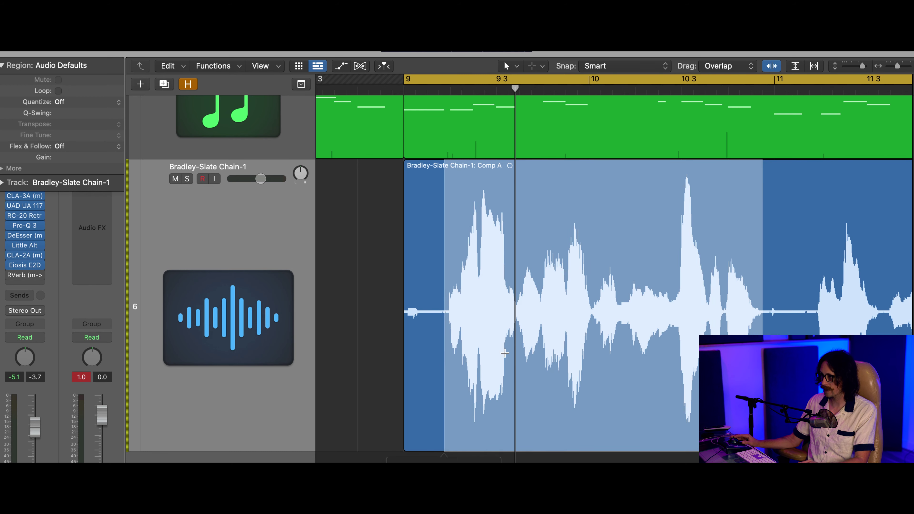
click(505, 353)
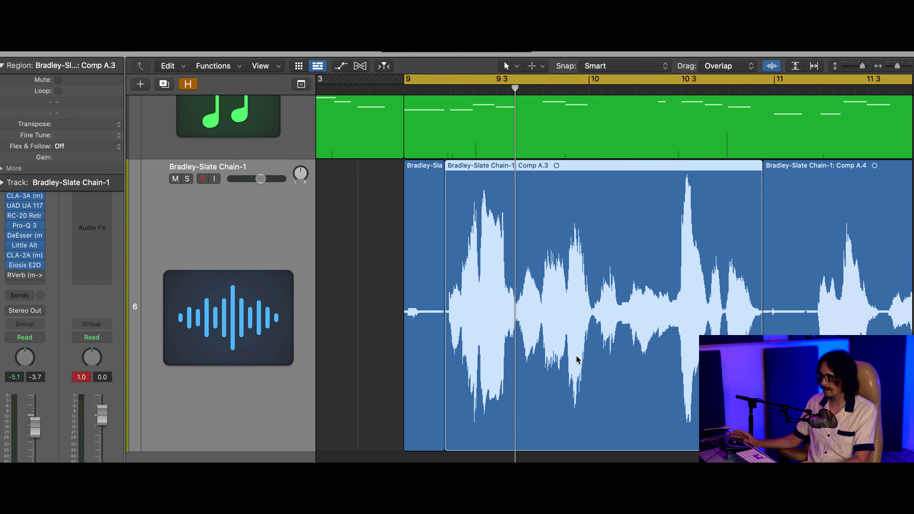
click(414, 355)
key(Delete)
click(810, 396)
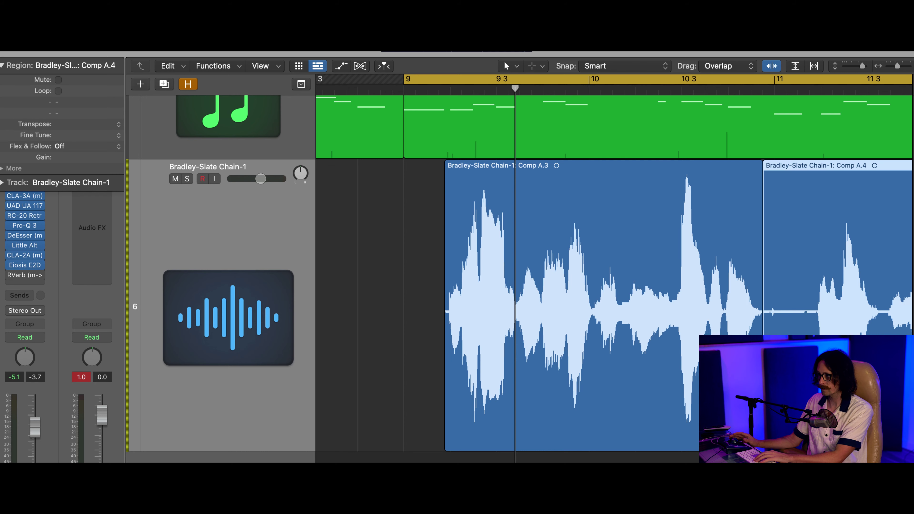
key(Delete)
click(675, 396)
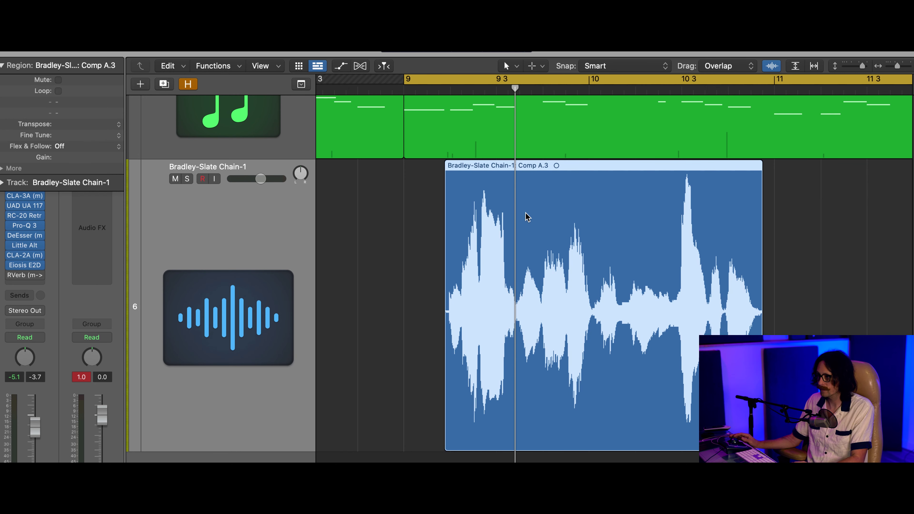
key(super+z)
key(super+z)
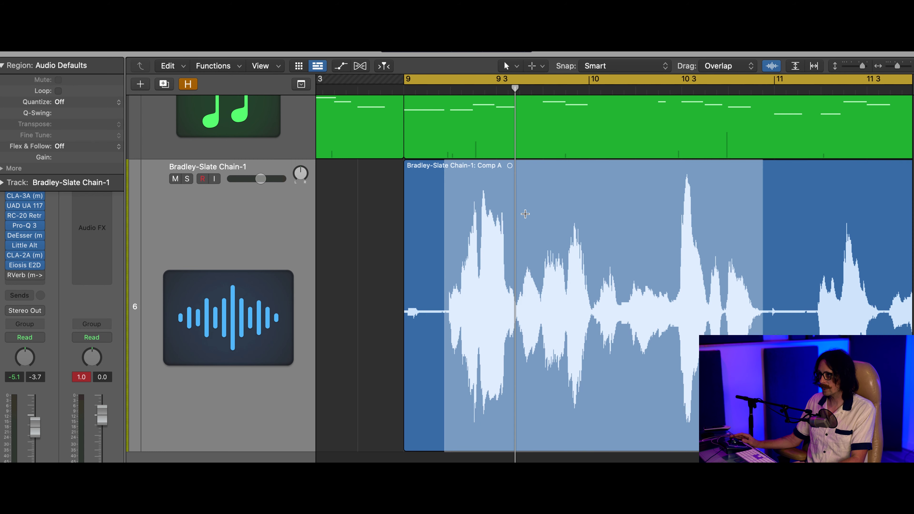
click(340, 273)
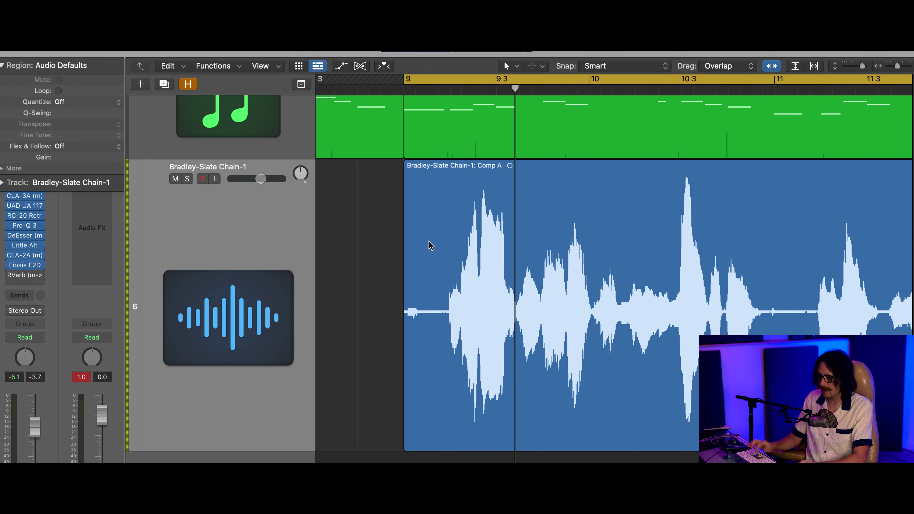
key(alt+k)
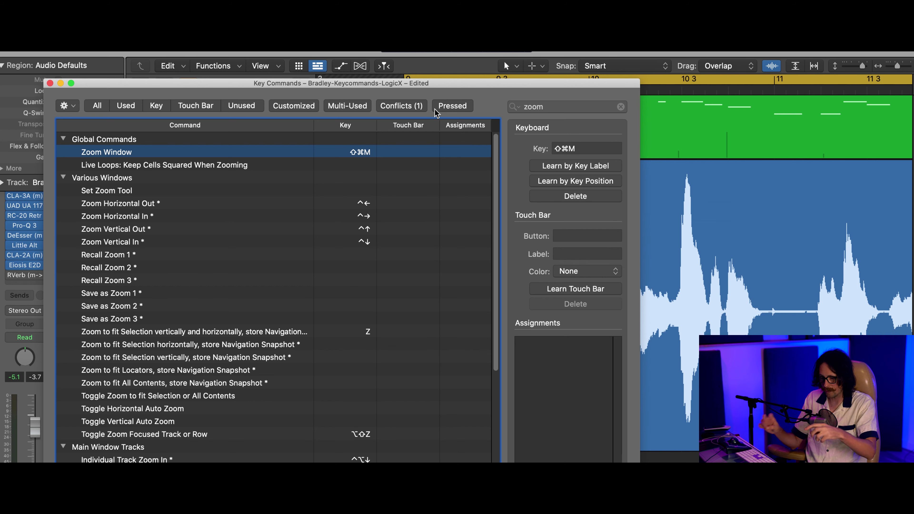
click(50, 84)
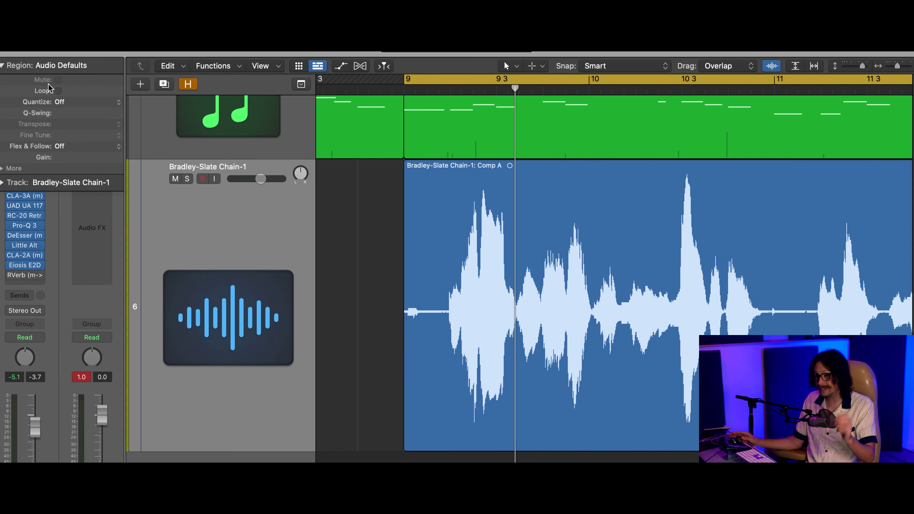
Step: Cut the vocal region at bar 51 and delete the silent stretch from bar 51 to 55
ctrl+alt+click(527, 302)
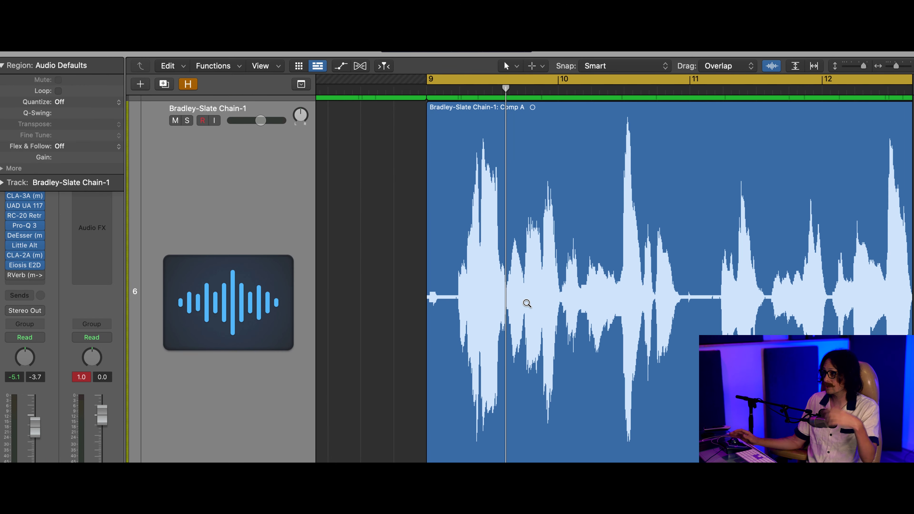
ctrl+alt+click(565, 313)
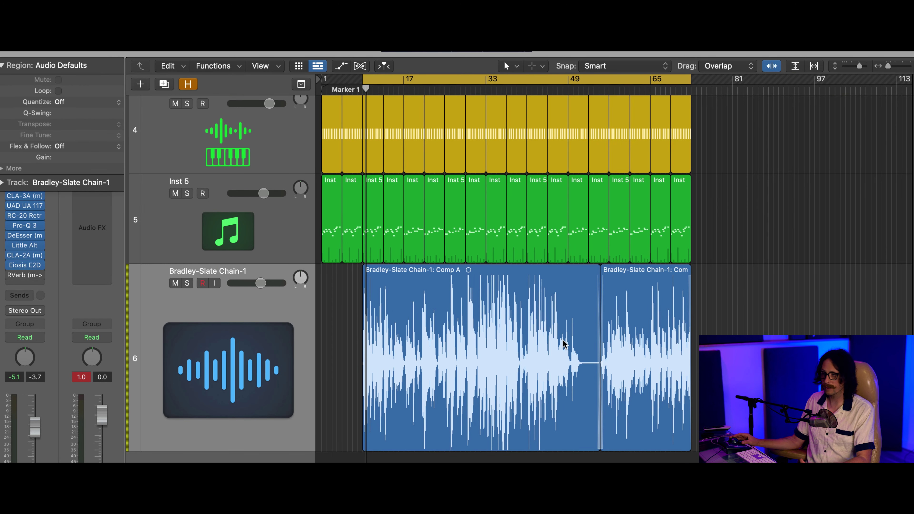
ctrl+alt+click(544, 307)
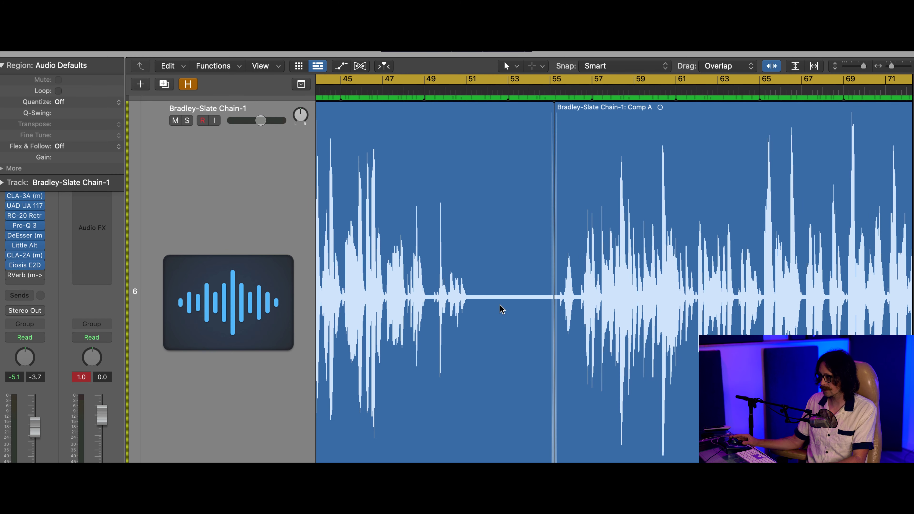
click(467, 308)
key(Delete)
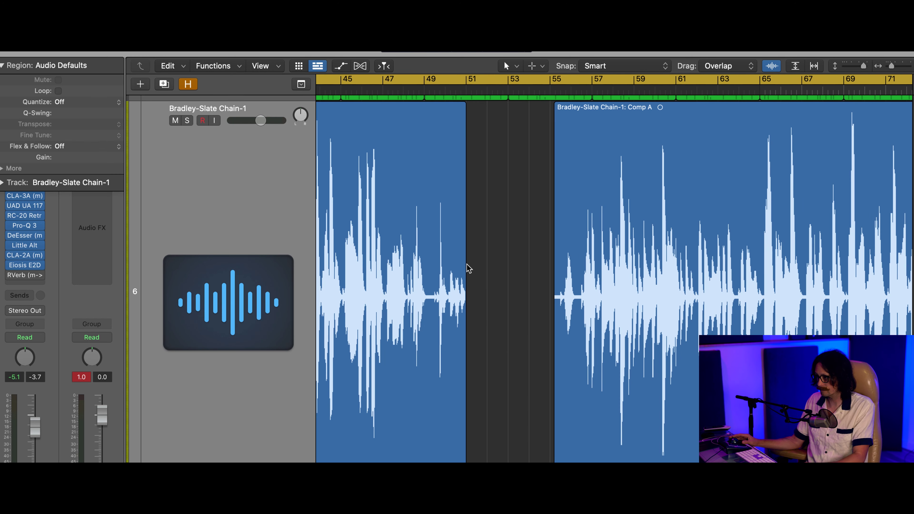
Step: Add a short fade-out to the end of Comp A.5 at bar 51
ctrl+alt+click(466, 266)
drag(511, 306, 782, 317)
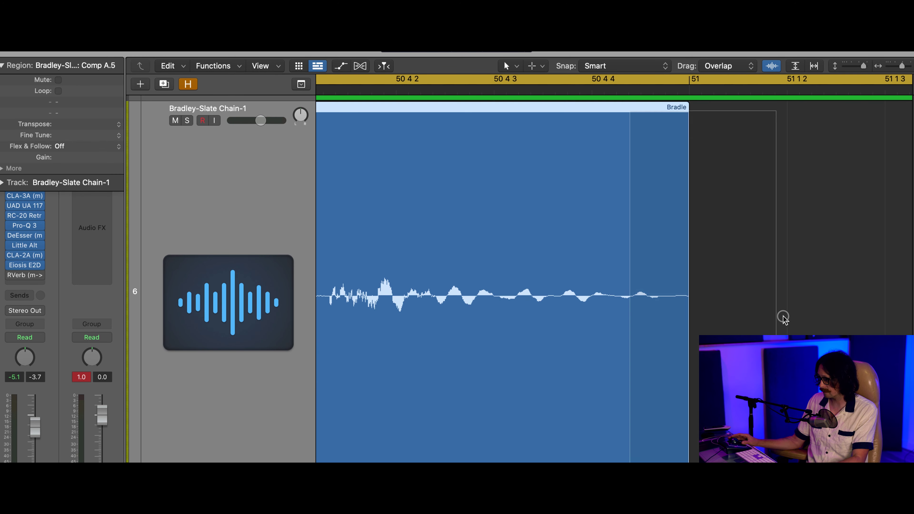
key(super+z)
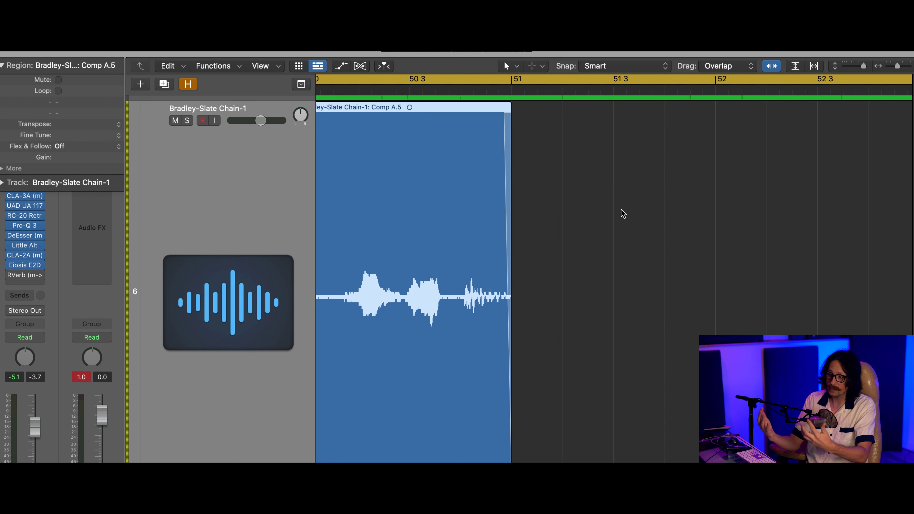
key(z)
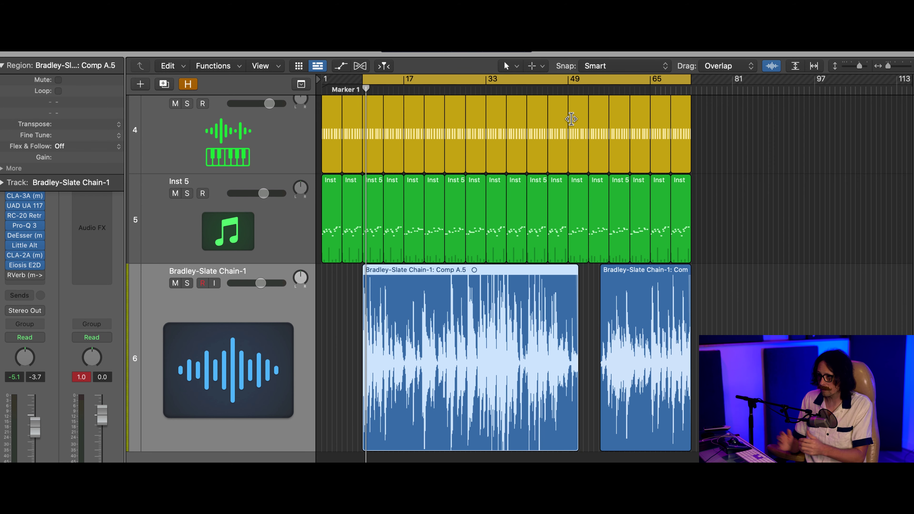
Step: Return the vocal waveforms to normal height across tracks 4–6
key(ctrl+alt+super+Down)
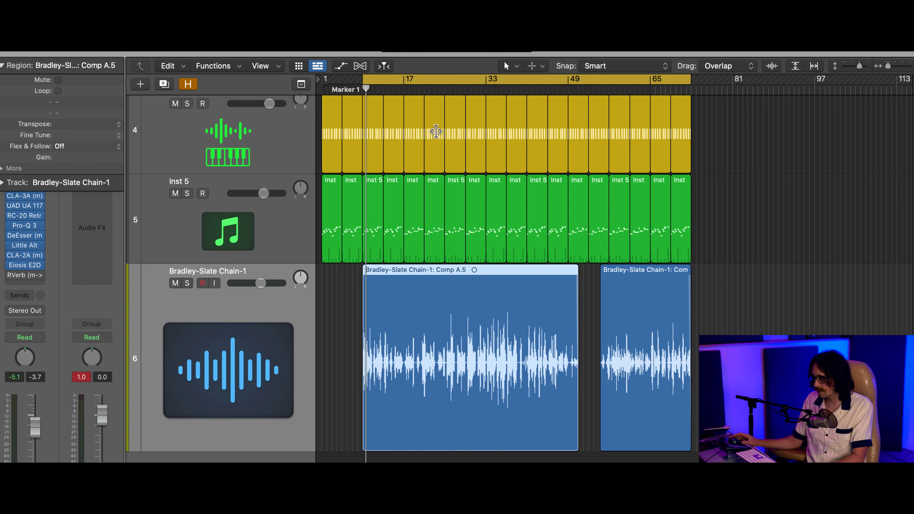
Step: Cut the region just before the bar 9 vocal entry and delete the lead-in audio
drag(342, 296, 424, 386)
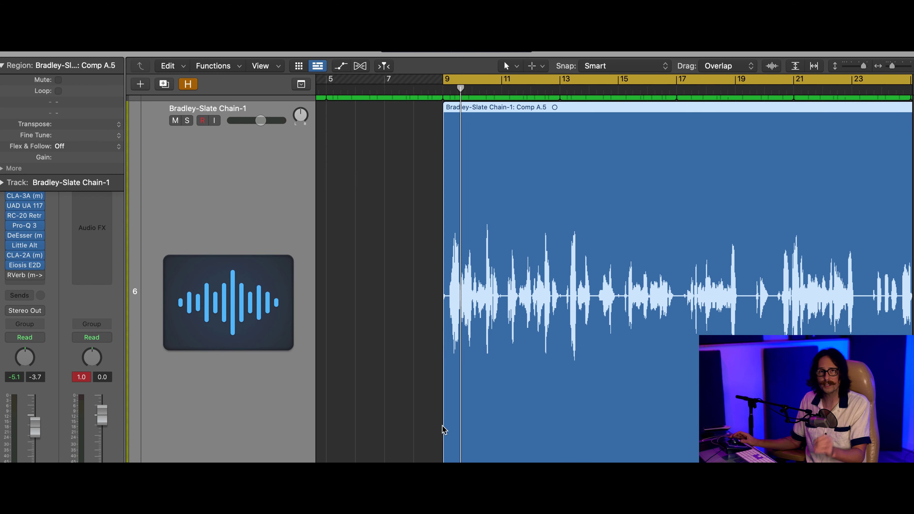
drag(427, 209, 520, 388)
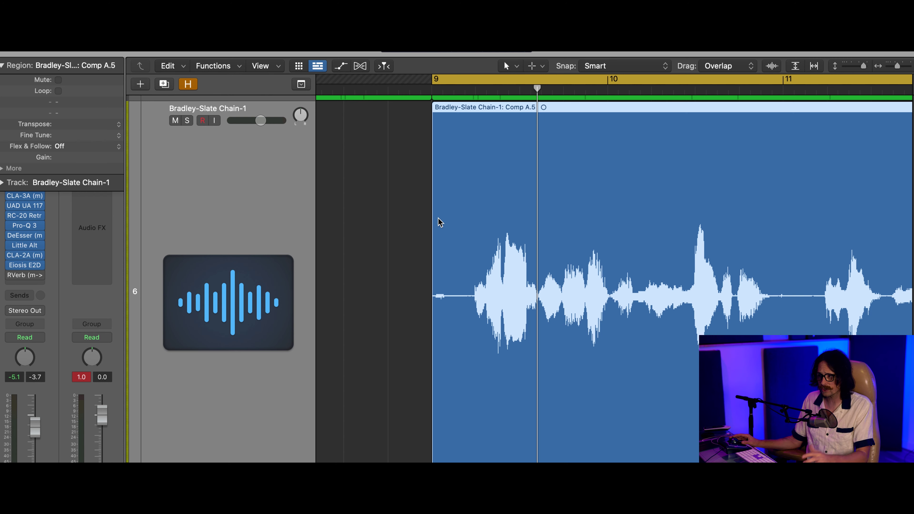
scroll(545, 292, up, 5)
scroll(547, 294, up, 5)
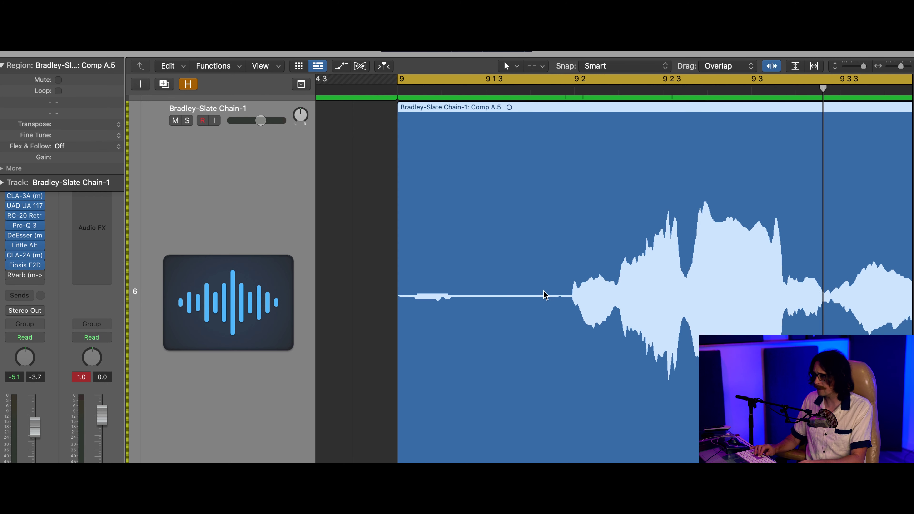
scroll(544, 294, down, 3)
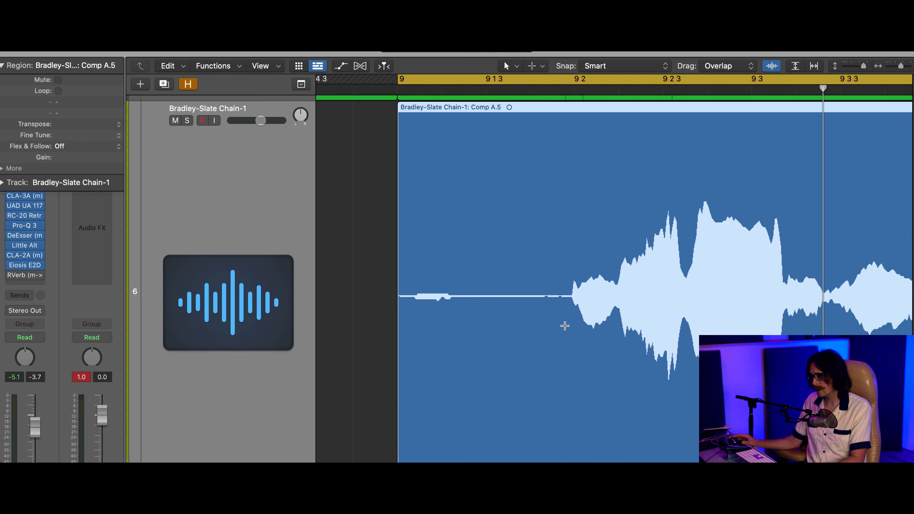
click(561, 320)
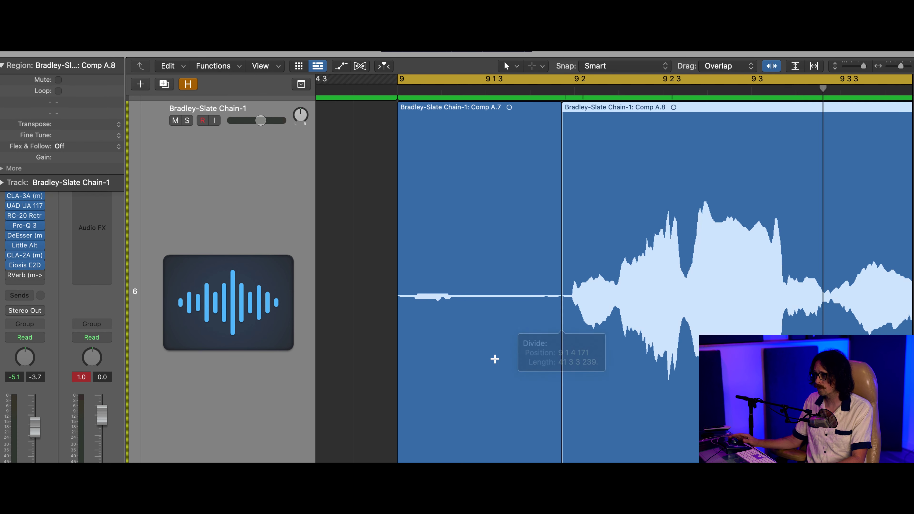
key(Delete)
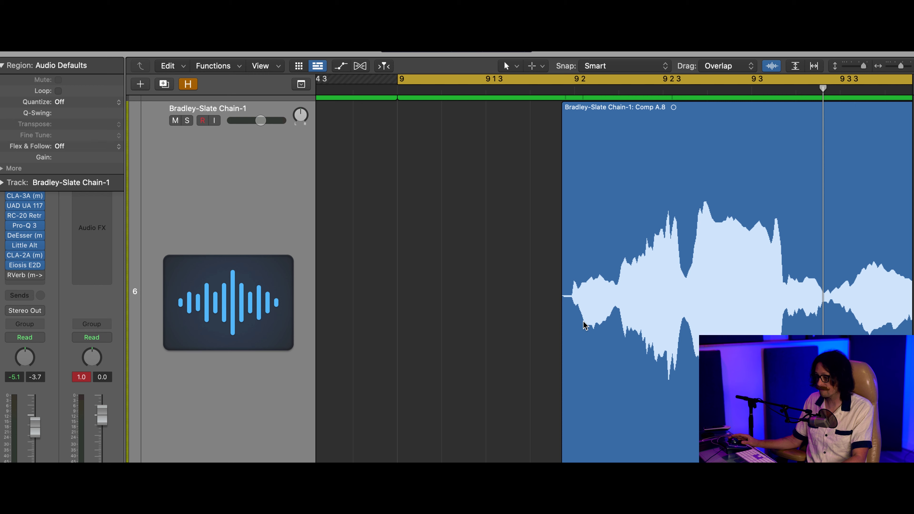
Step: Give Comp A.8 a long fade-in bent into a convex curve
click(584, 325)
drag(535, 305, 637, 273)
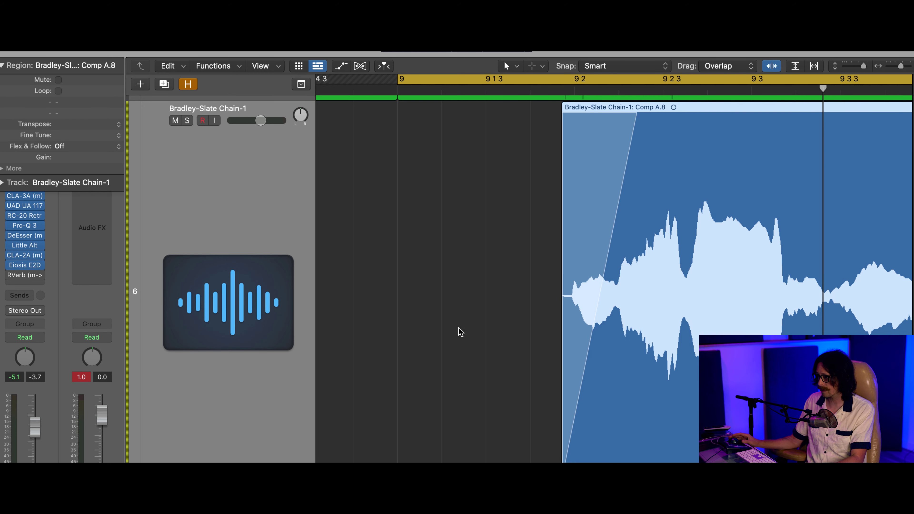
drag(804, 278, 566, 290)
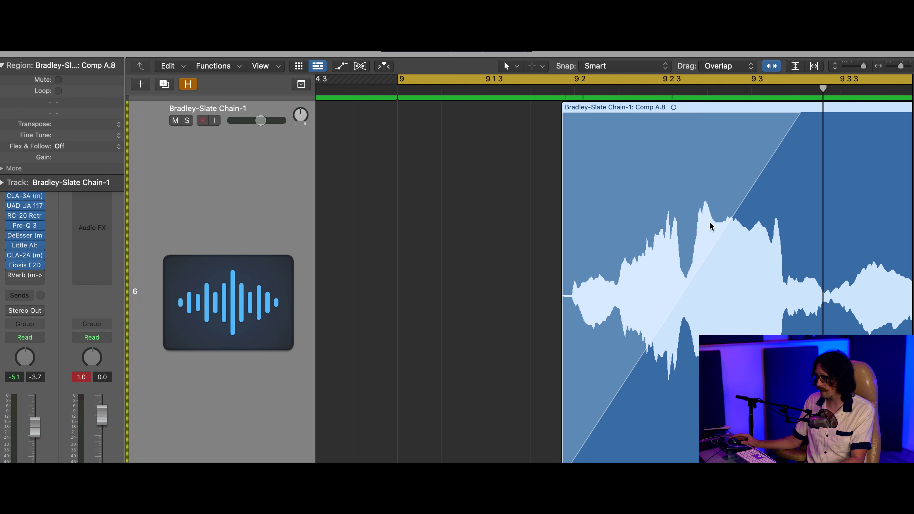
drag(711, 226, 615, 213)
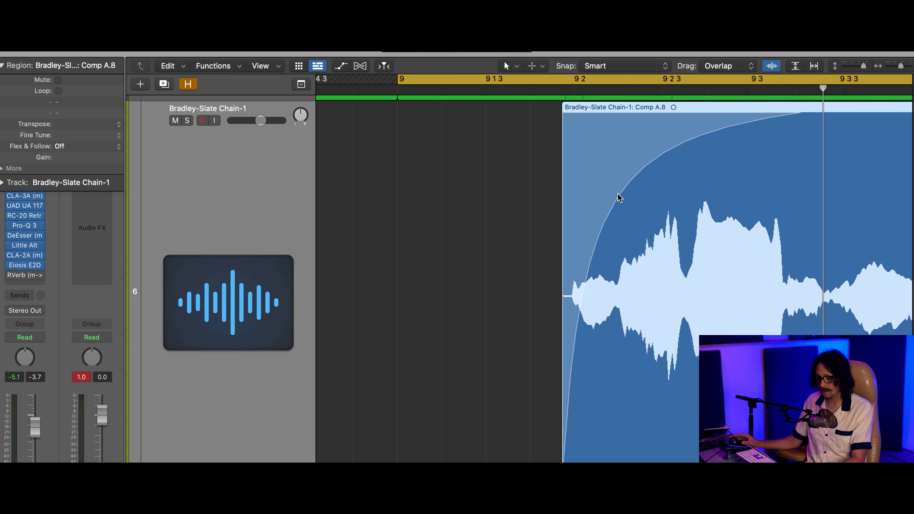